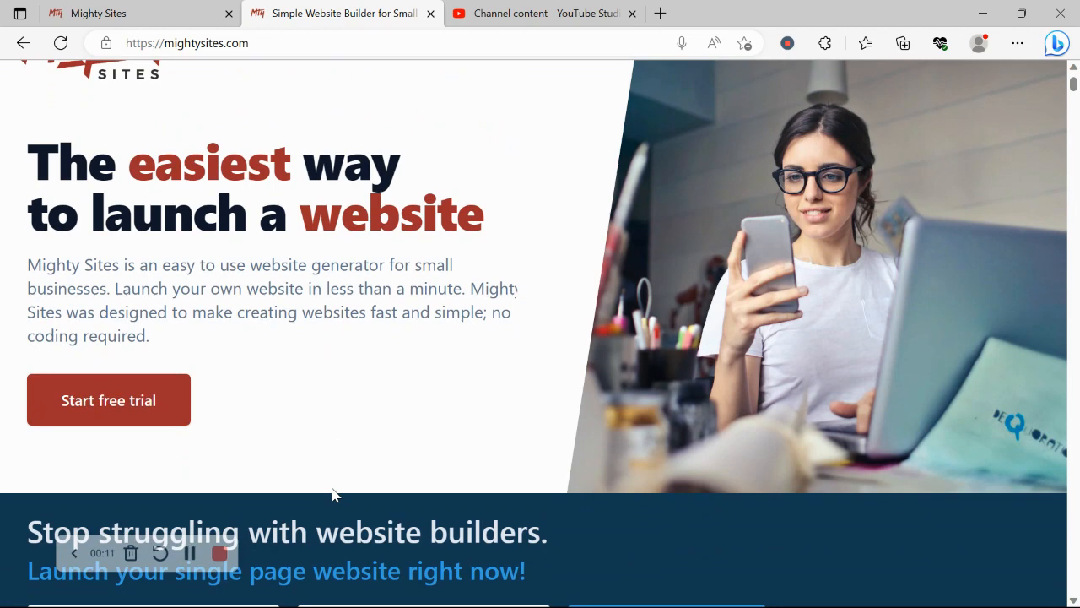
Scroll the mightysites.com homepage past the features and blog cards to the instant templates section
scroll(333, 494, "down", 5)
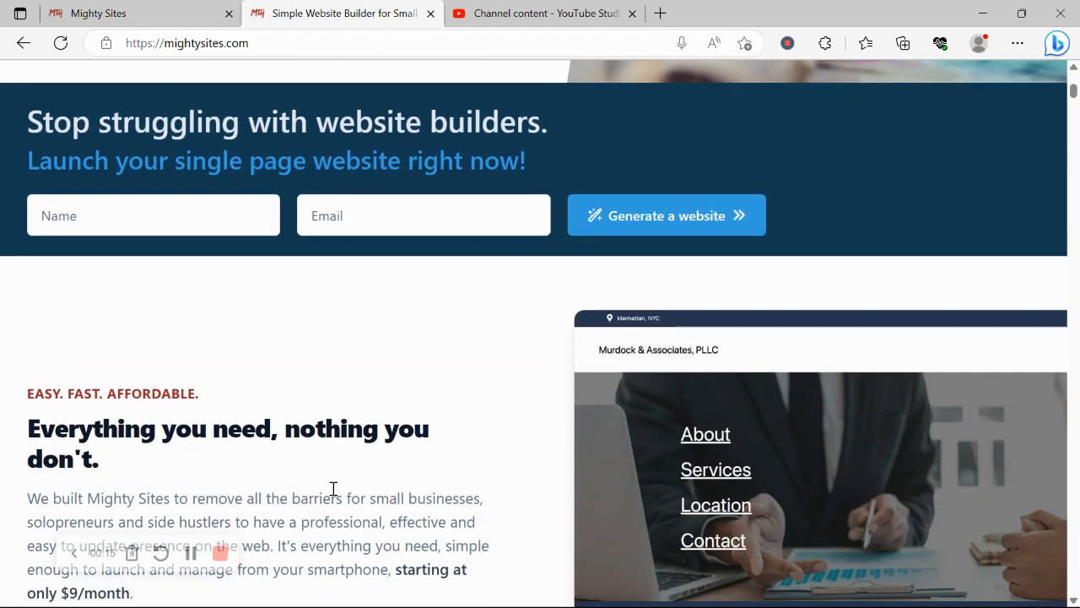
scroll(333, 489, "down", 2)
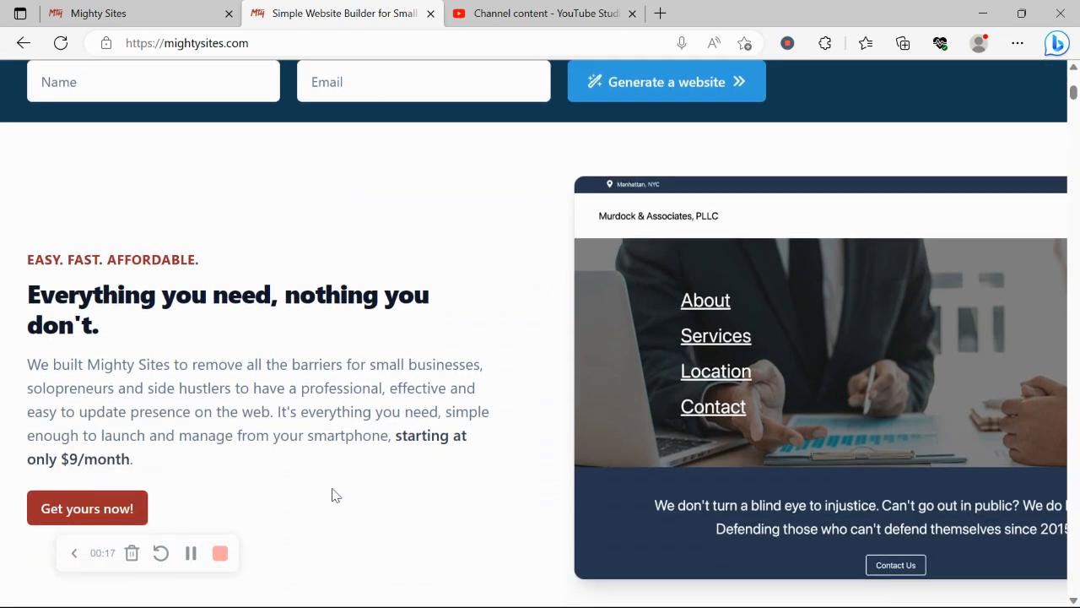
scroll(333, 493, "down", 2)
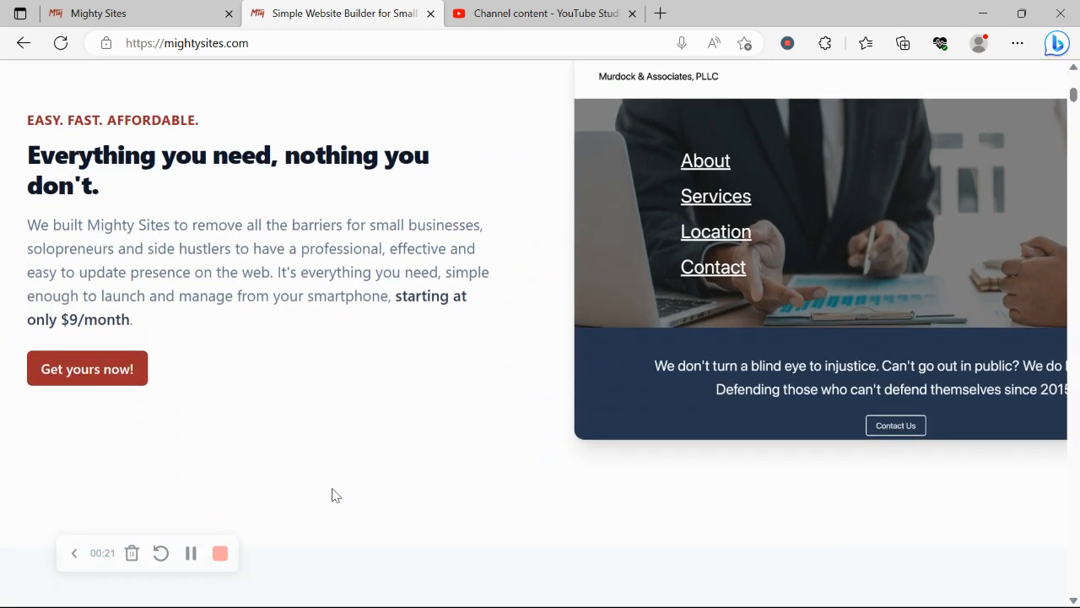
scroll(331, 495, "down", 1)
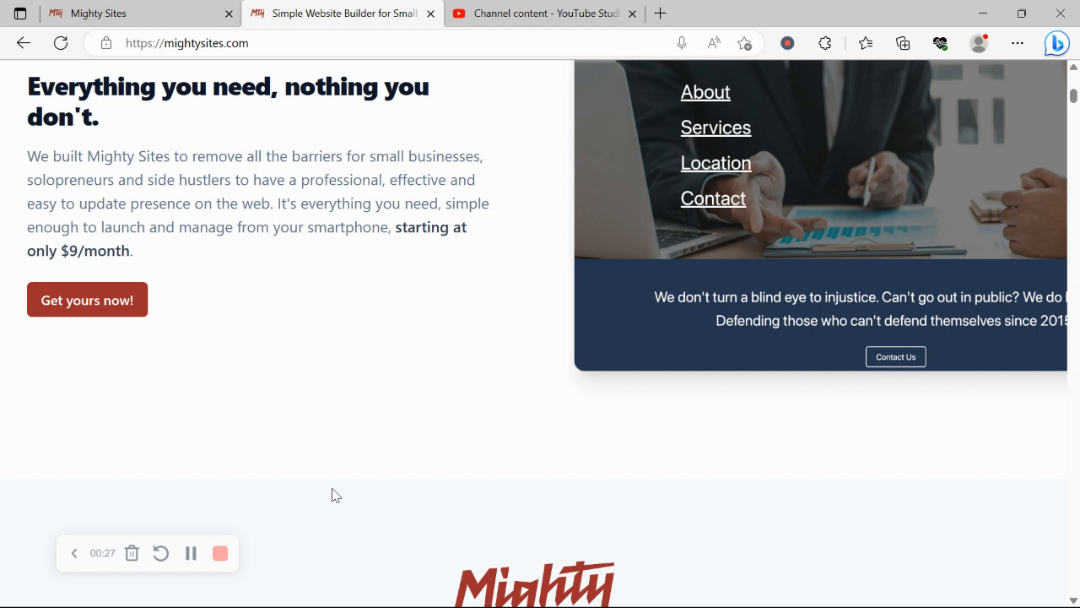
scroll(331, 495, "down", 1)
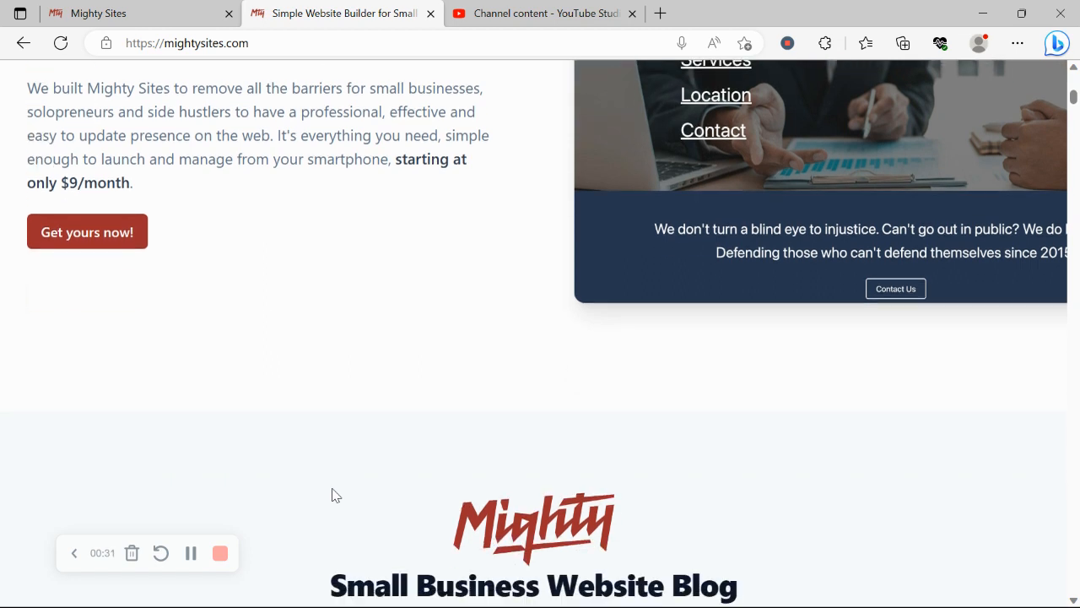
scroll(332, 495, "down", 4)
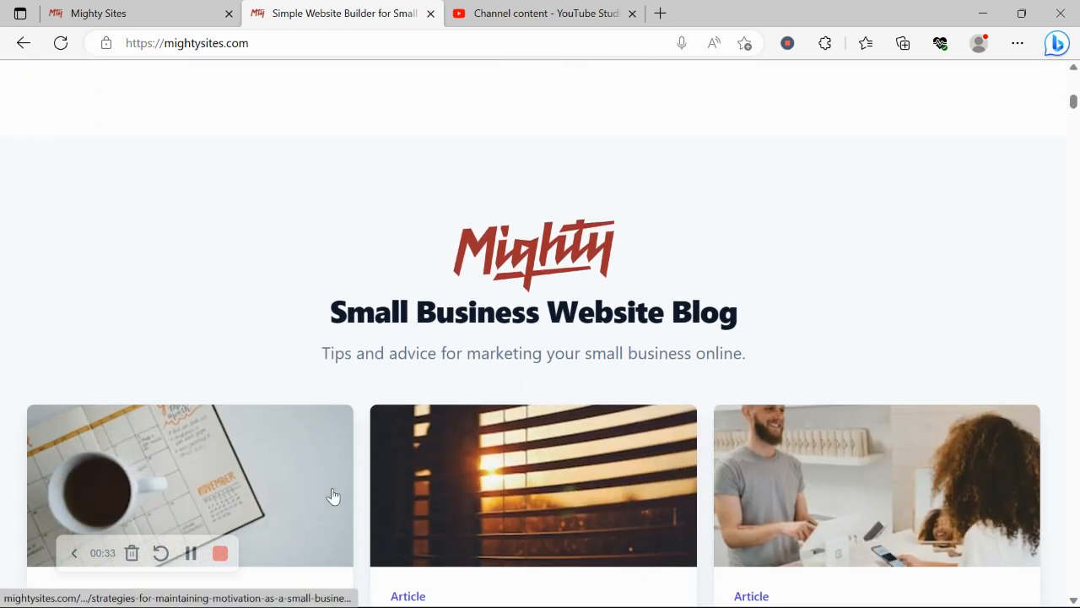
scroll(332, 495, "down", 6)
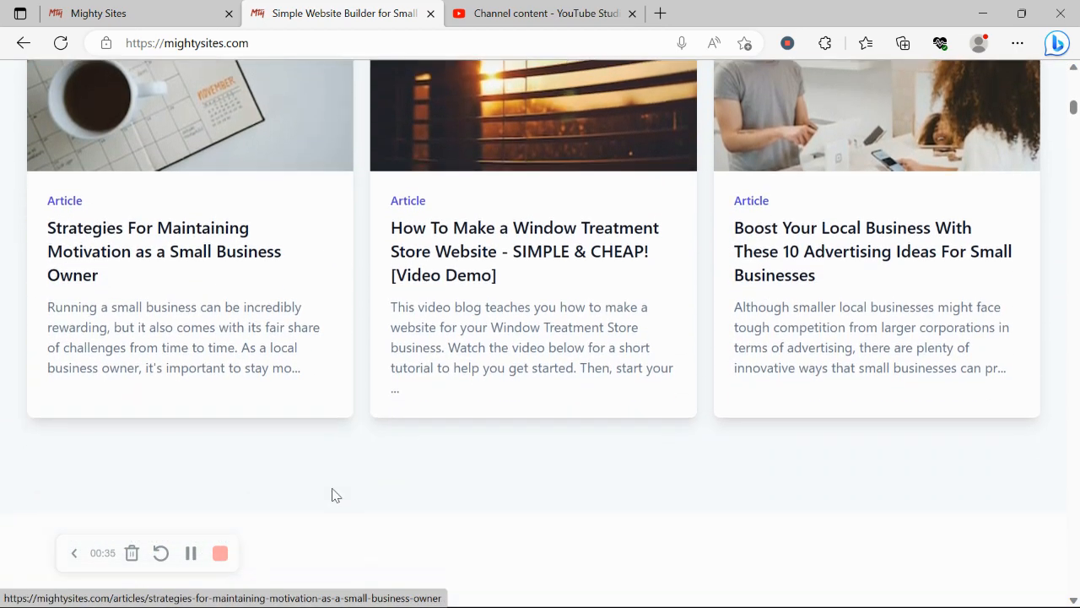
scroll(331, 496, "down", 3)
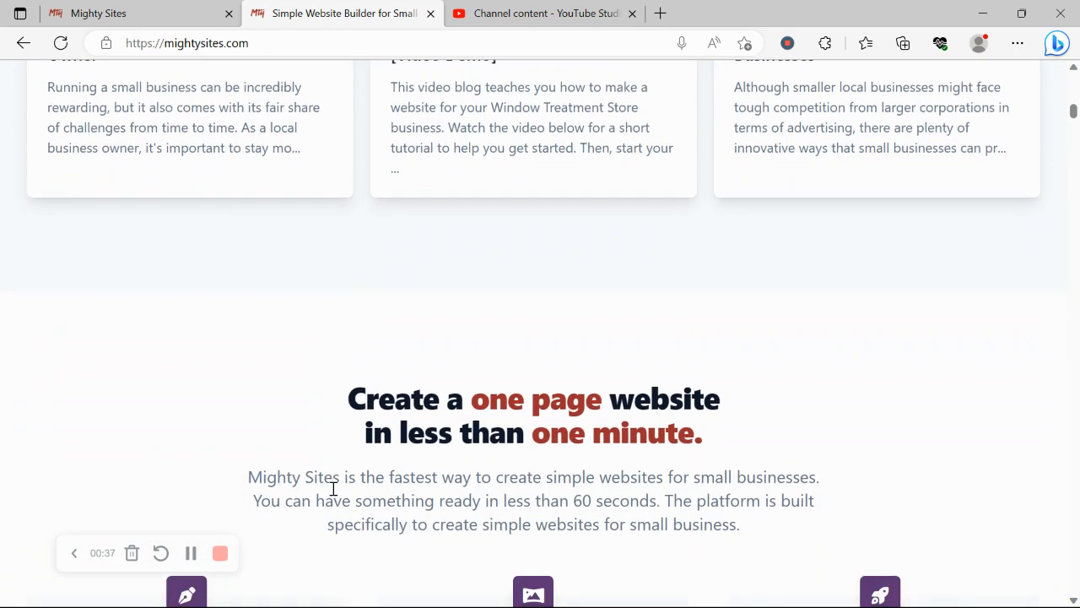
scroll(333, 488, "down", 7)
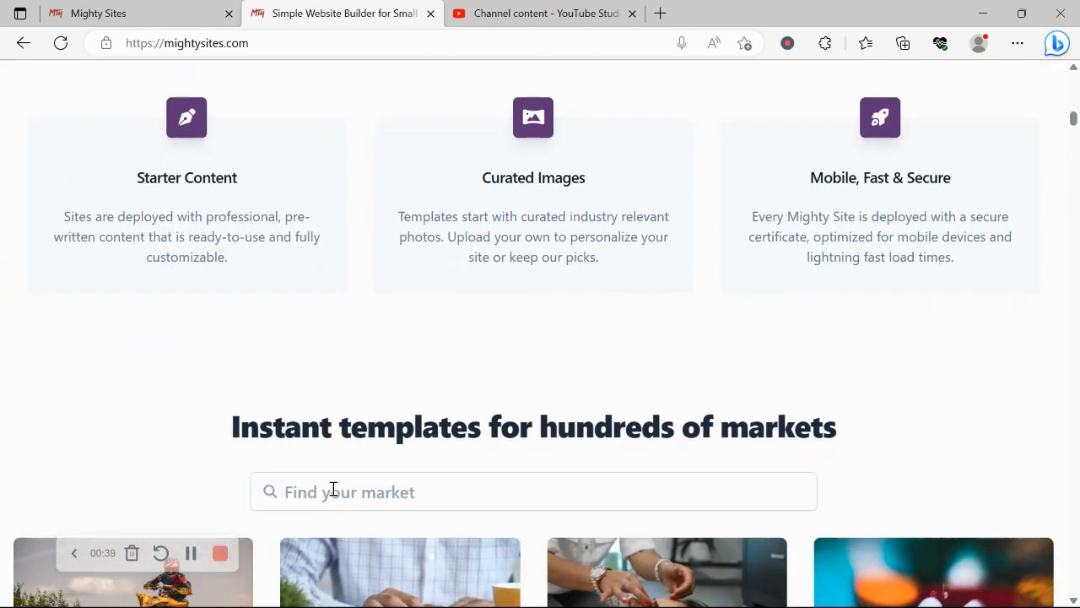
scroll(334, 489, "down", 1)
left_click_drag(231, 363, 909, 352)
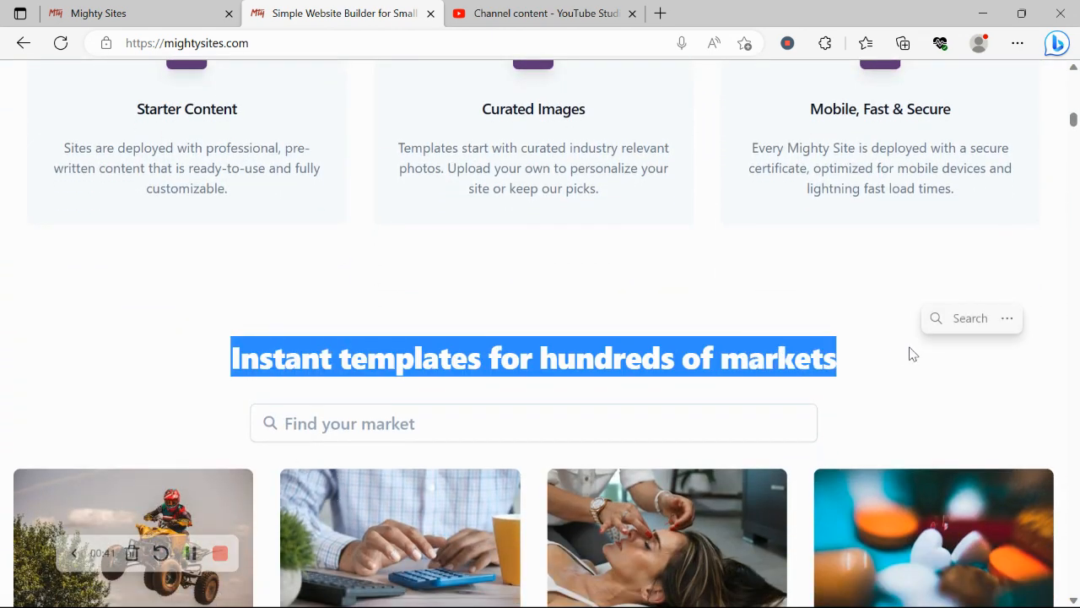
left_click(349, 256)
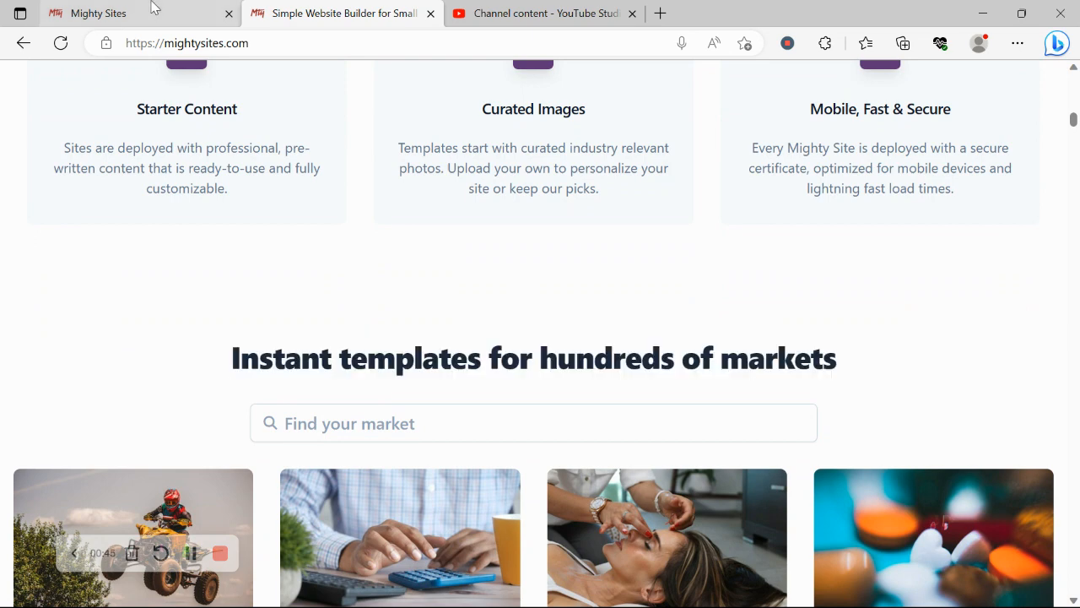
On the create-site page, search markets for 'assi' and start from the Assisted Living Facility template
left_click(153, 8)
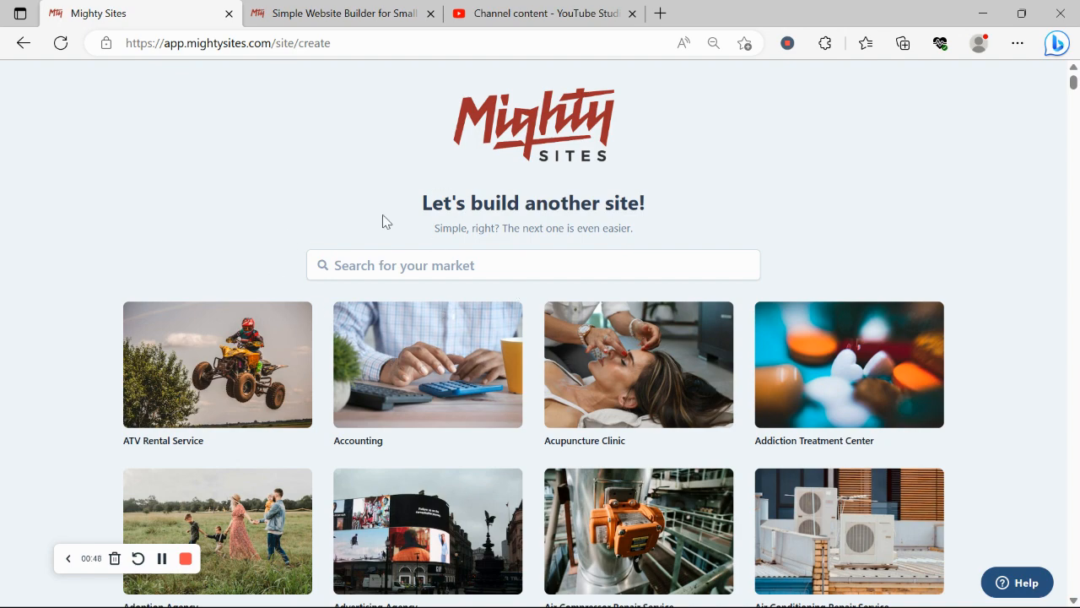
scroll(237, 239, "down", 5)
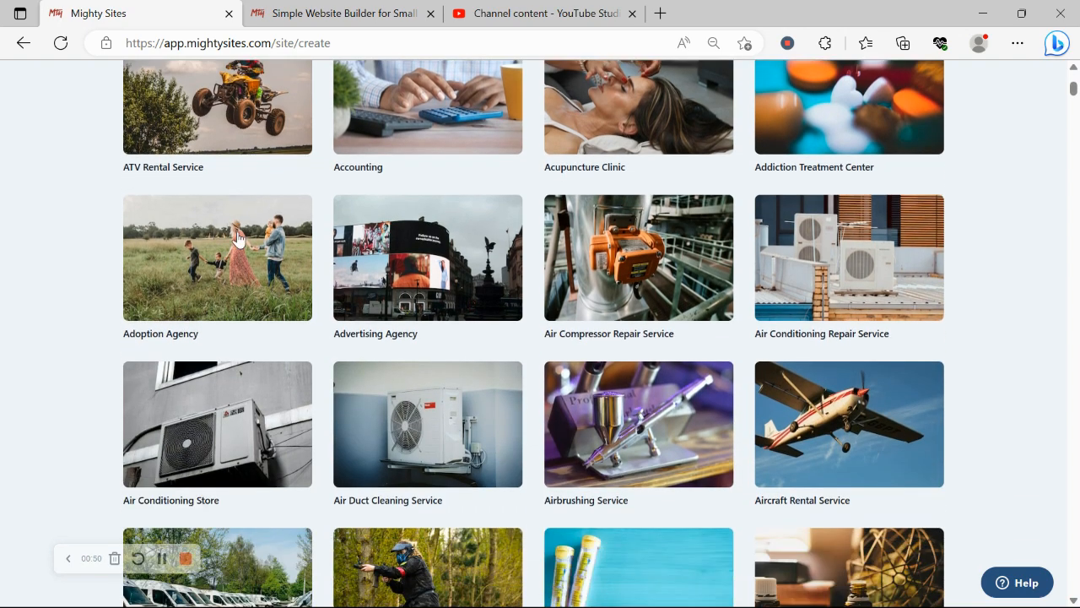
scroll(237, 238, "down", 2)
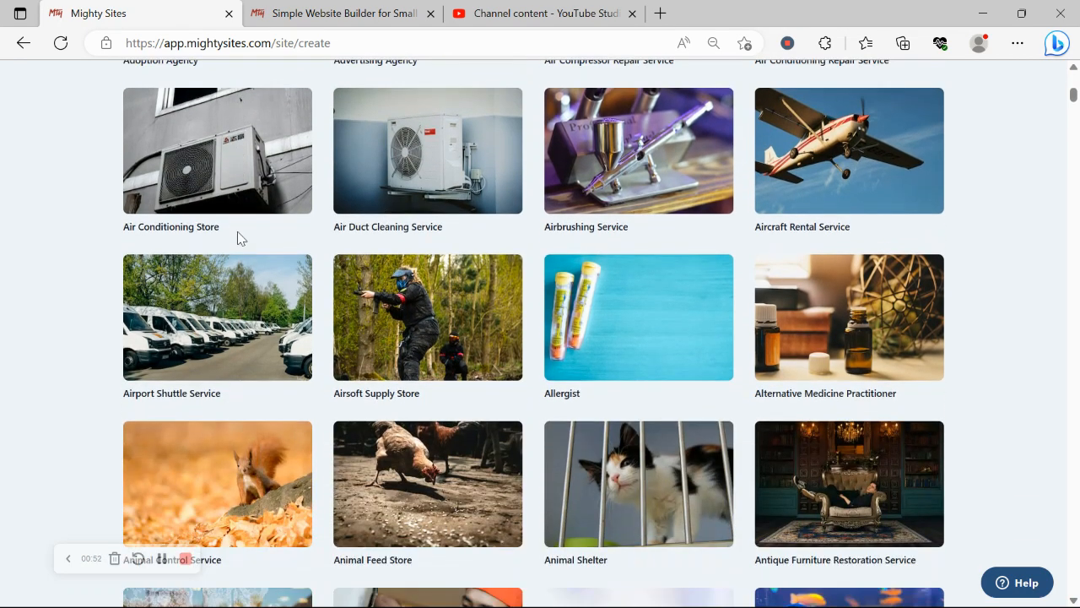
scroll(237, 238, "down", 2)
scroll(237, 239, "up", 3)
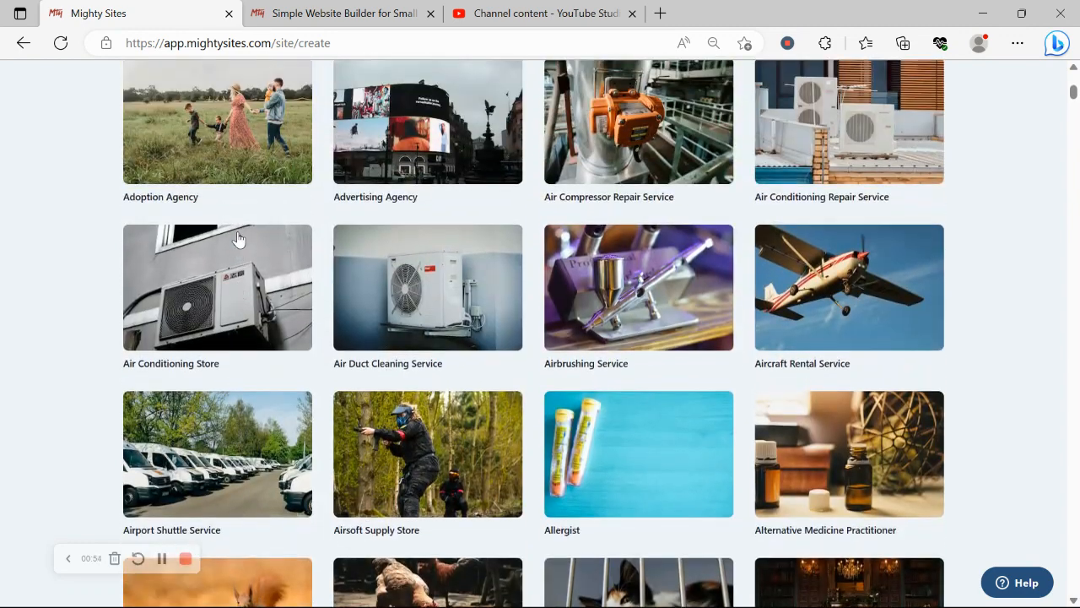
scroll(237, 239, "up", 5)
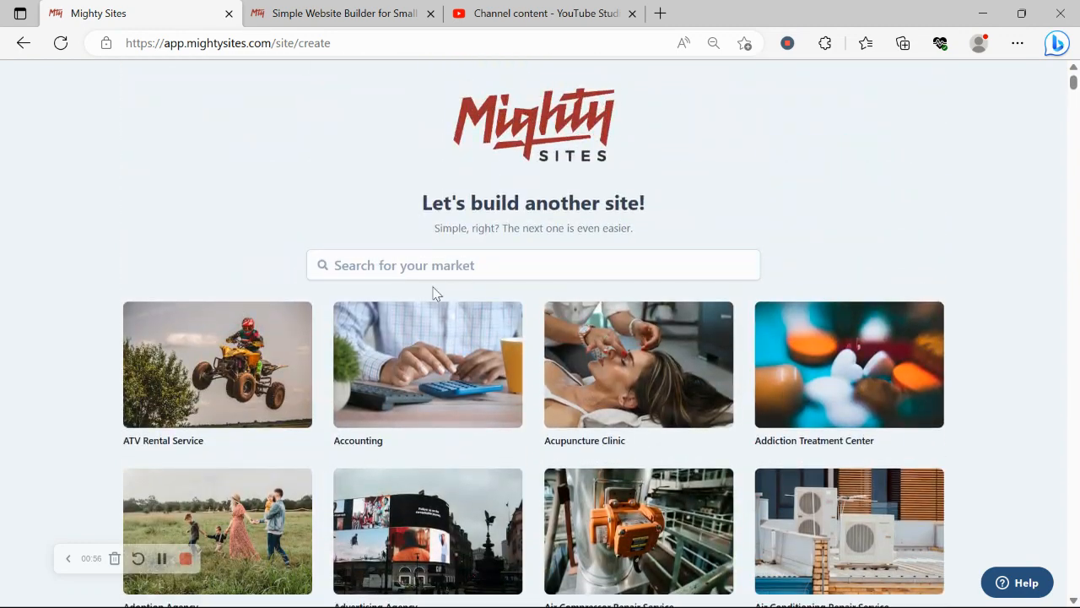
left_click(473, 266)
type("assi")
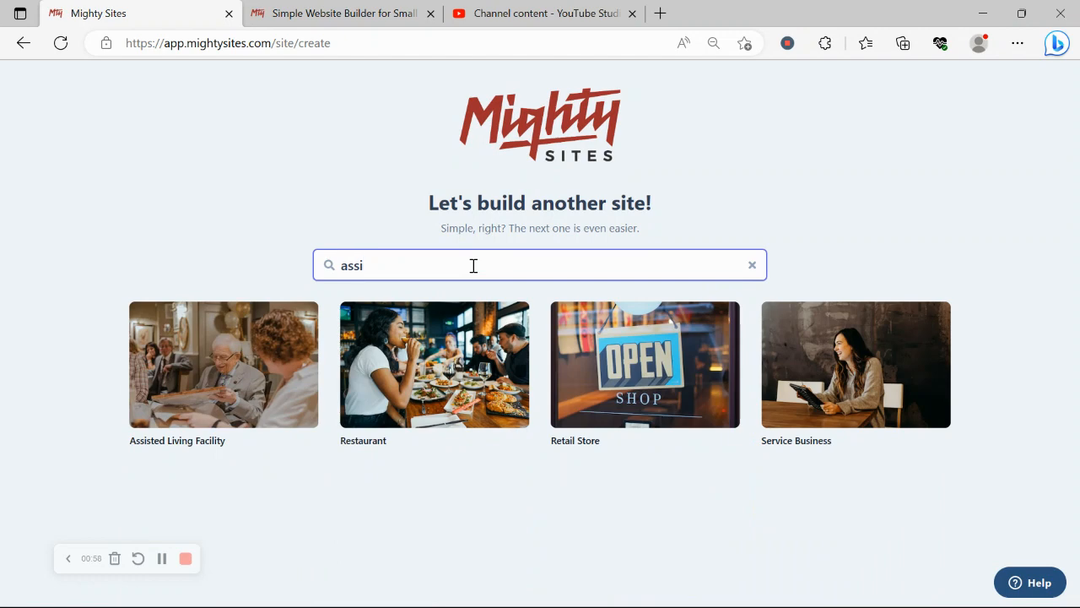
left_click(199, 375)
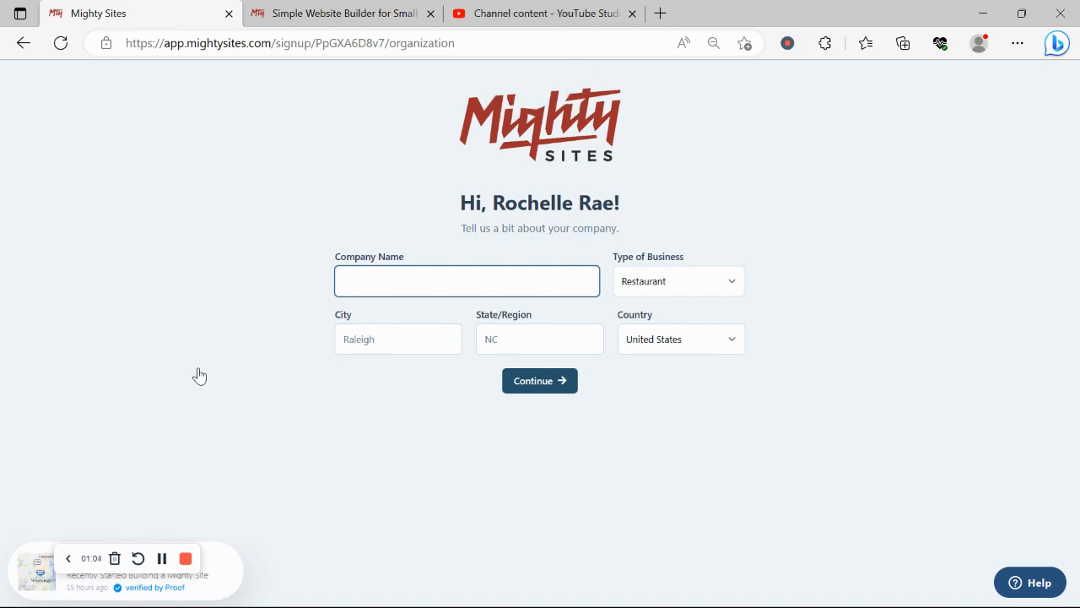
Enter the company name Happy Acres and the city Denver
type("Happy ")
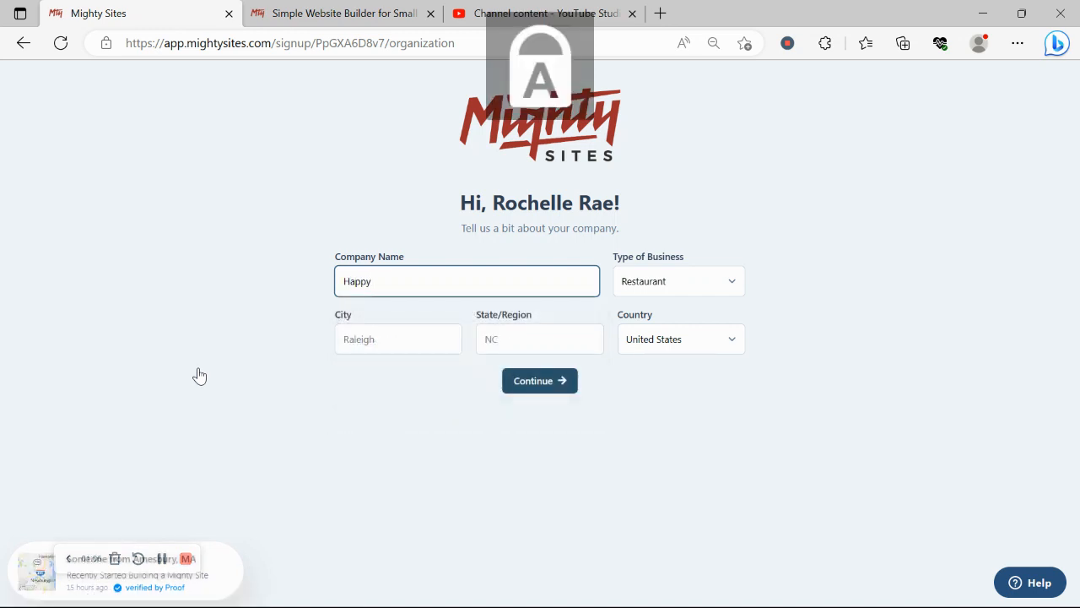
type("A")
key("Caps_Lock")
type("cres")
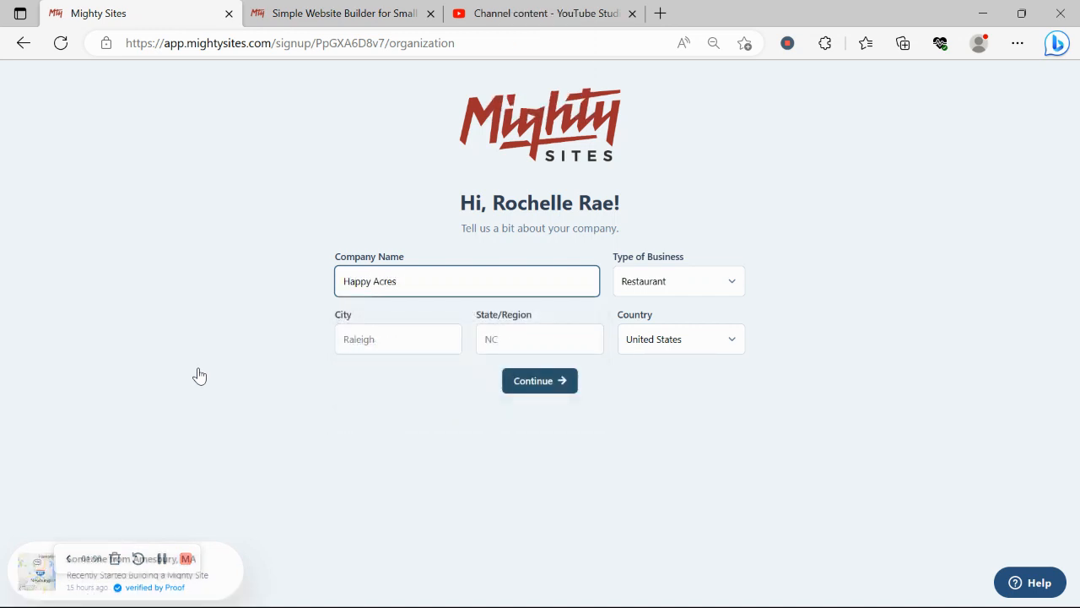
left_click(422, 328)
key("Caps_Lock")
type("D")
key("Caps_Lock")
type("en")
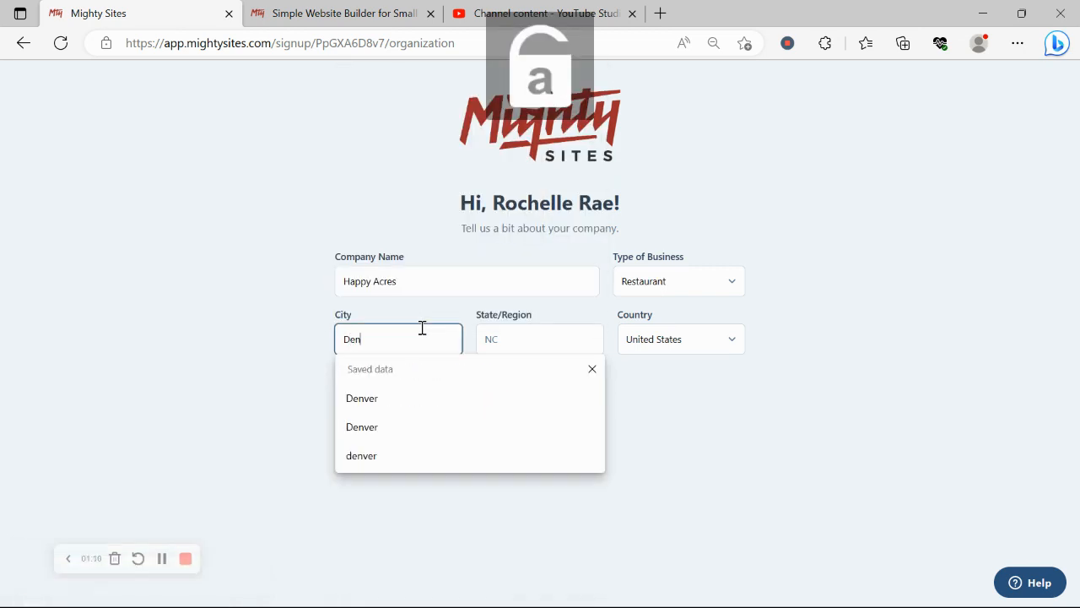
type("ver")
Enter the state Colorado, choose Service as the business type, and submit the details
left_click(525, 335)
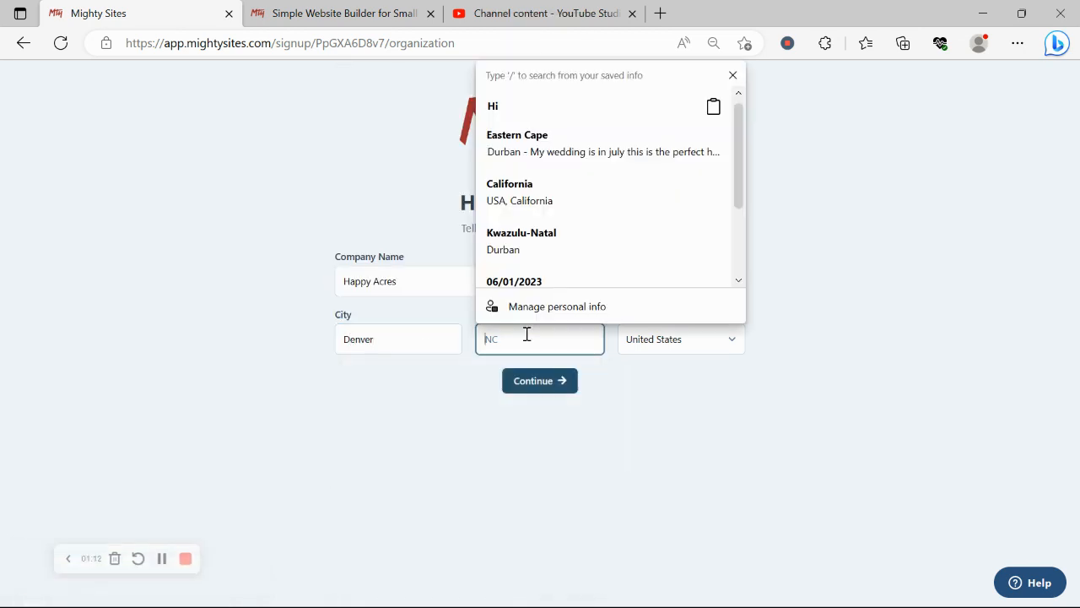
key("Caps_Lock")
type("C")
key("Caps_Lock")
type("olo")
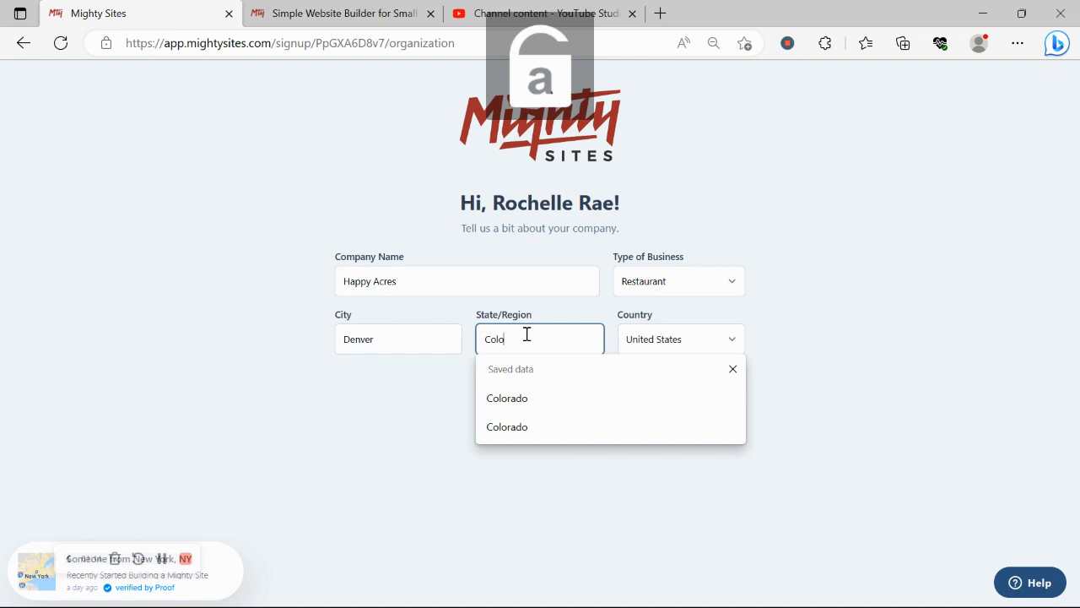
type("rado")
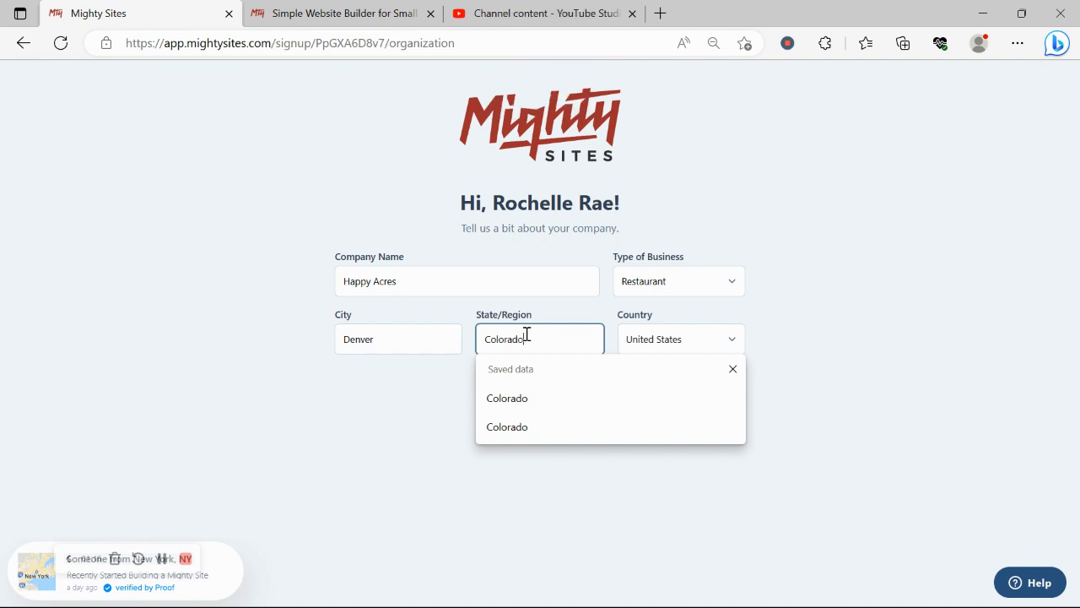
left_click(679, 284)
left_click(674, 334)
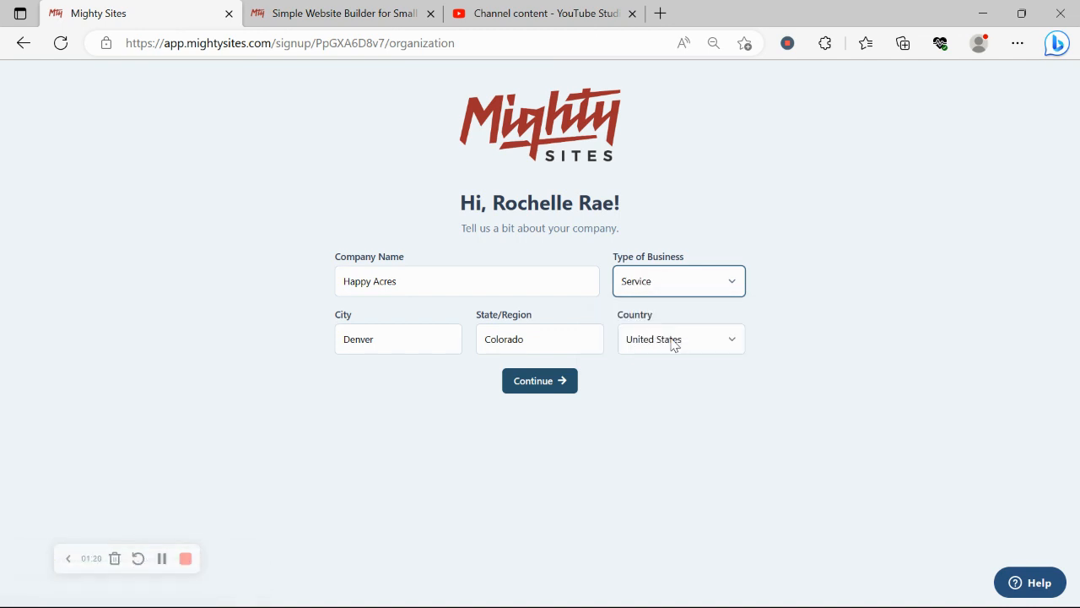
left_click(550, 381)
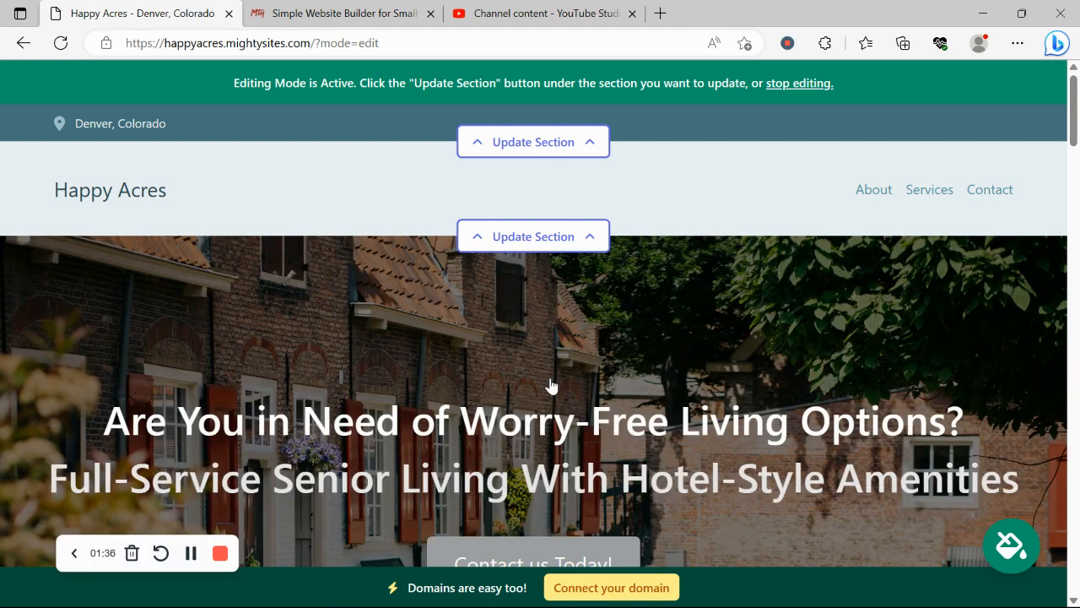
Scroll the generated Happy Acres site in edit mode down to the contact form and back to the top
scroll(551, 386, "down", 5)
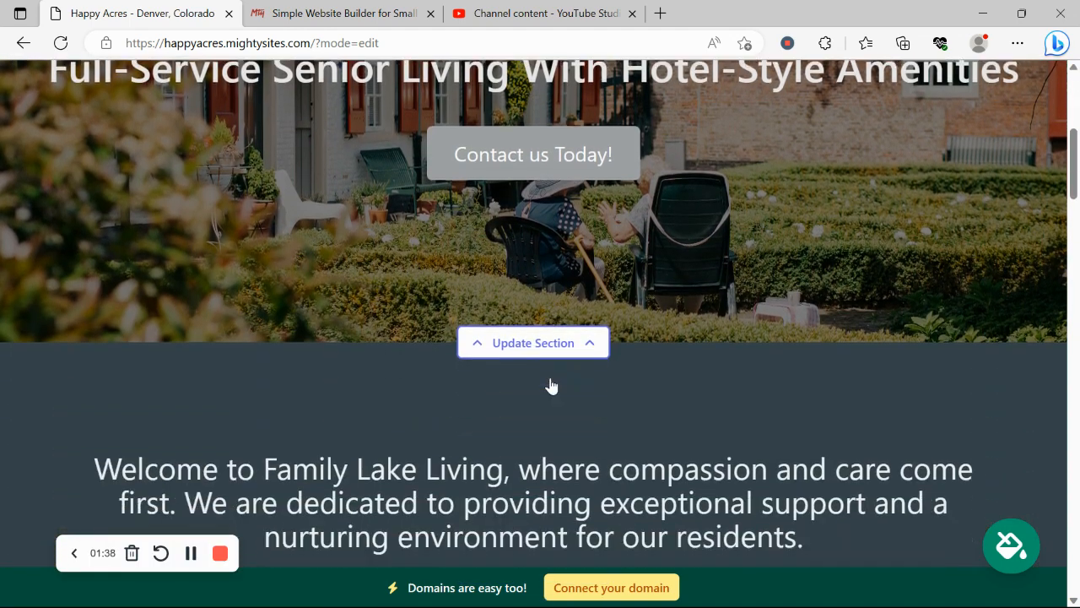
scroll(550, 385, "down", 4)
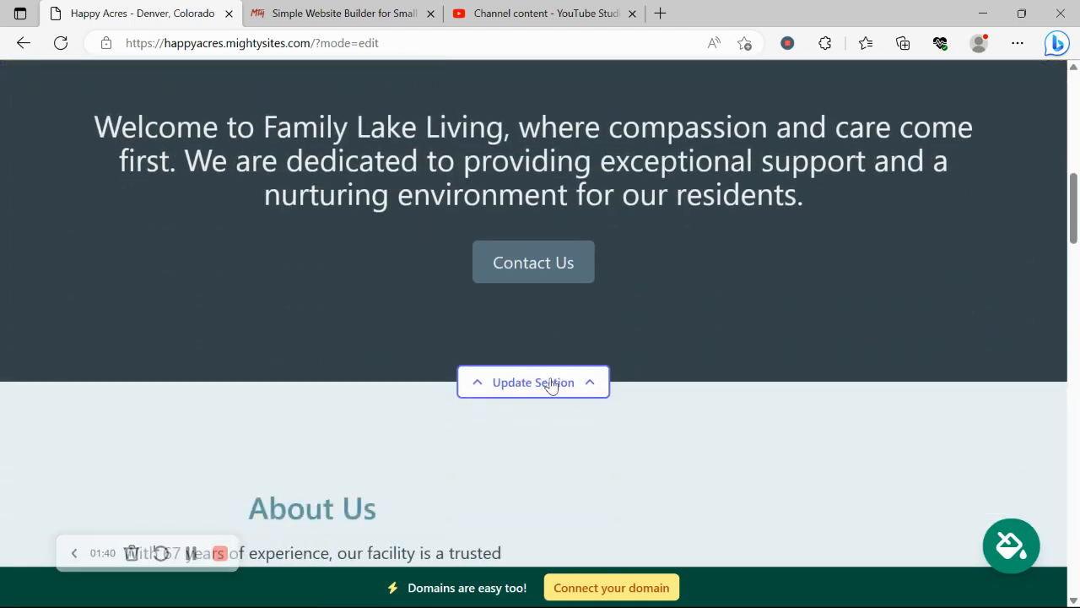
scroll(550, 386, "down", 4)
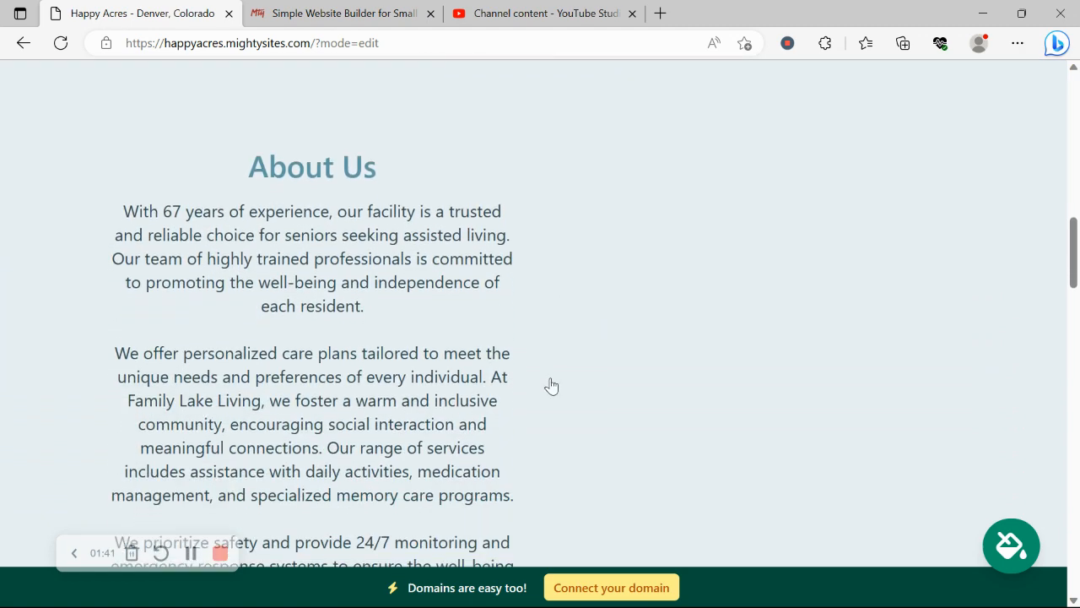
scroll(550, 386, "down", 1)
left_click_drag(149, 141, 406, 477)
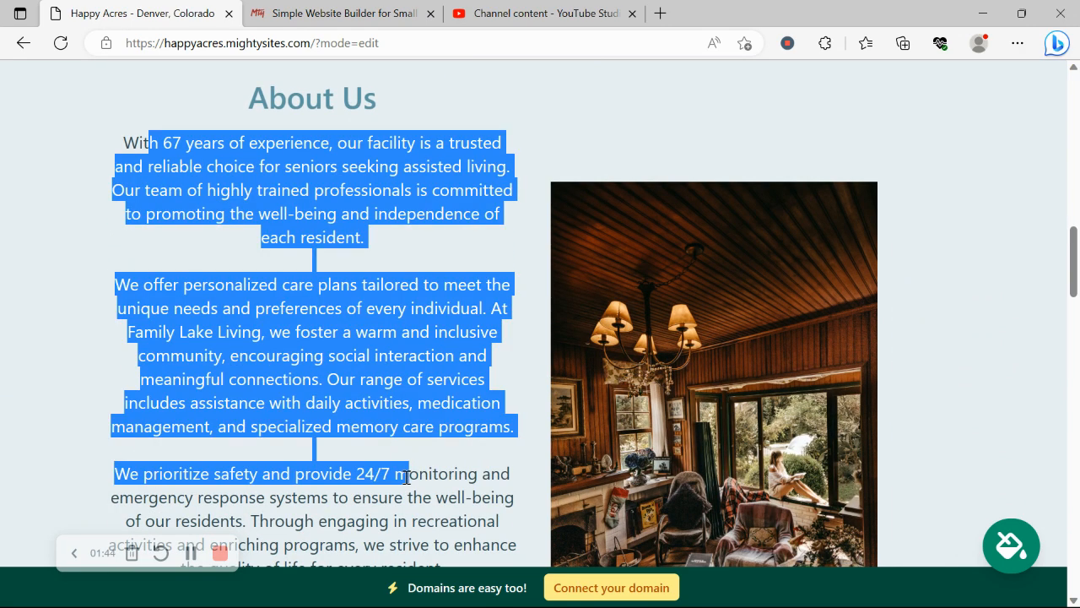
left_click(398, 513)
scroll(278, 454, "down", 1)
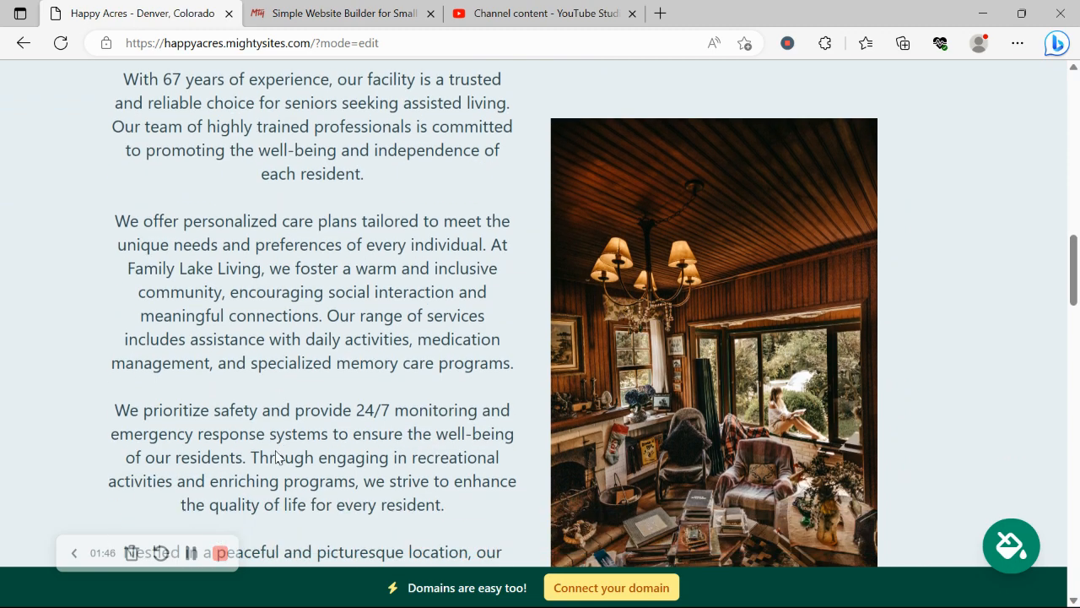
scroll(304, 456, "down", 2)
scroll(639, 428, "down", 3)
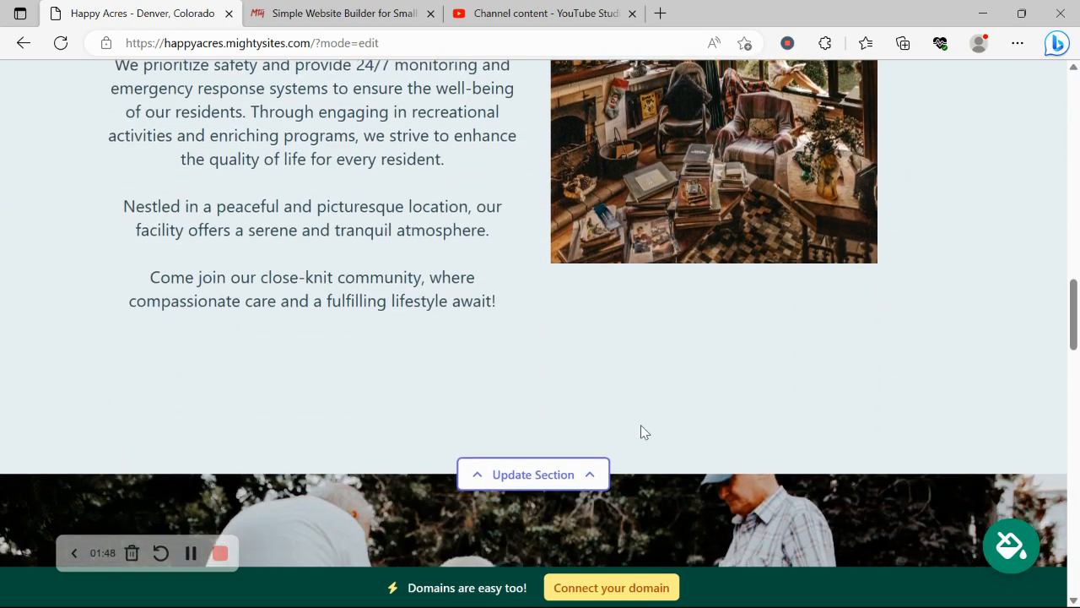
scroll(640, 426, "down", 5)
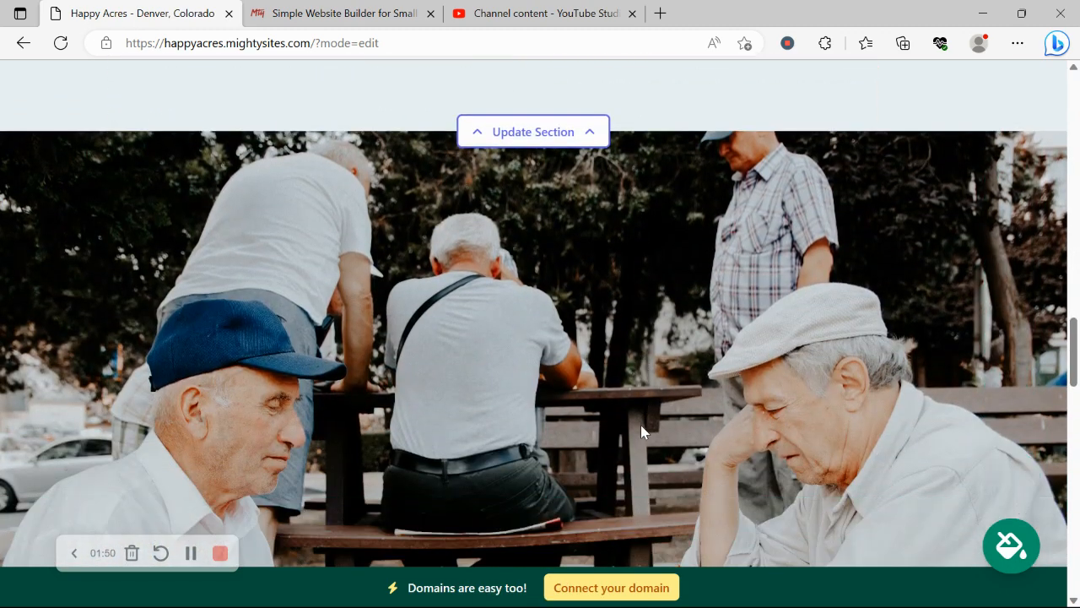
scroll(641, 431, "down", 7)
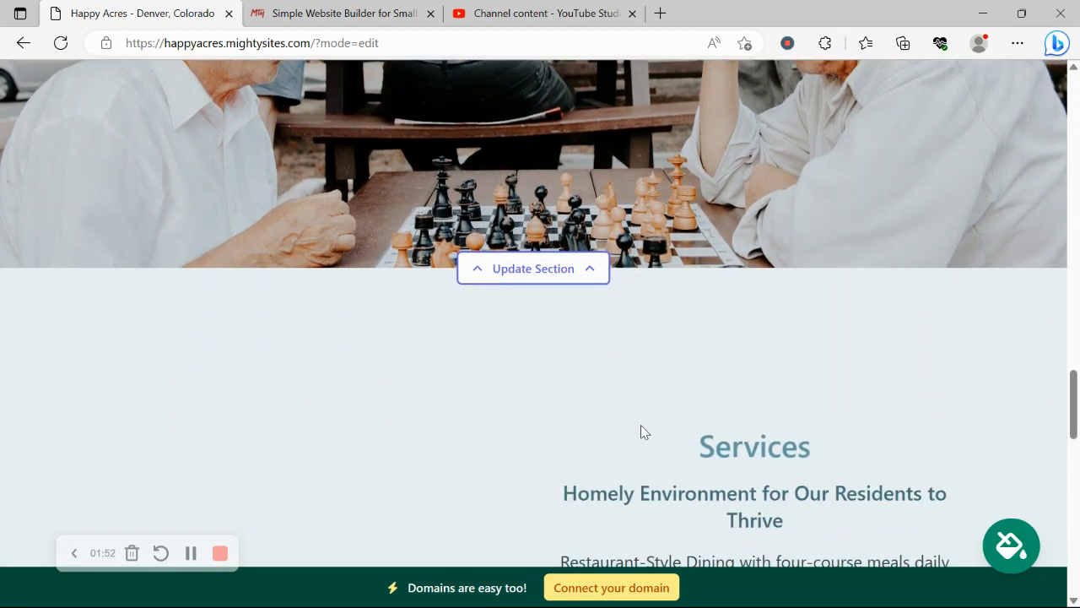
scroll(640, 432, "down", 7)
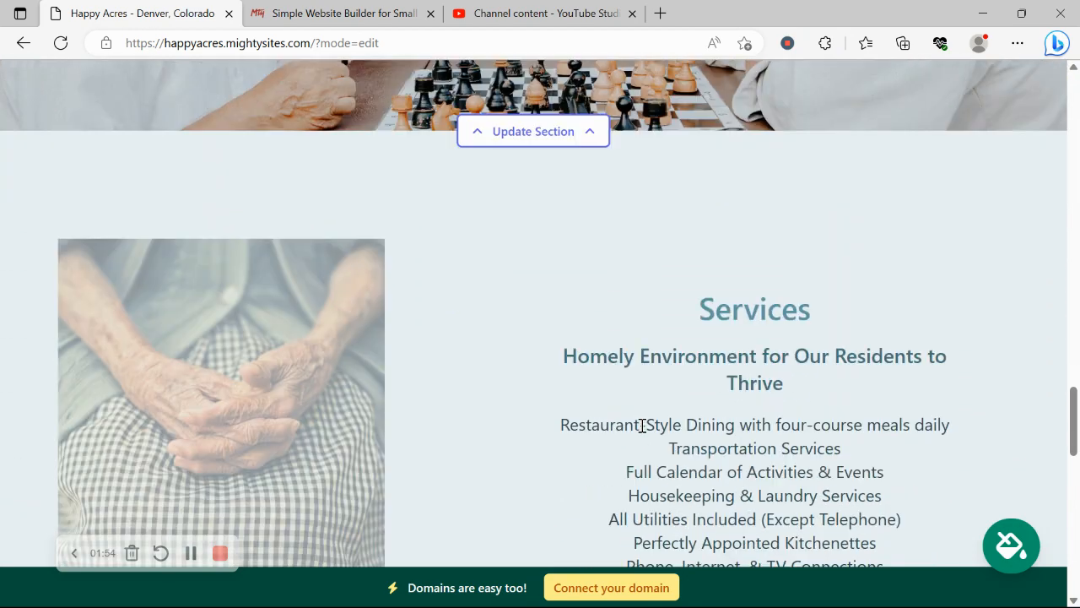
scroll(641, 430, "down", 4)
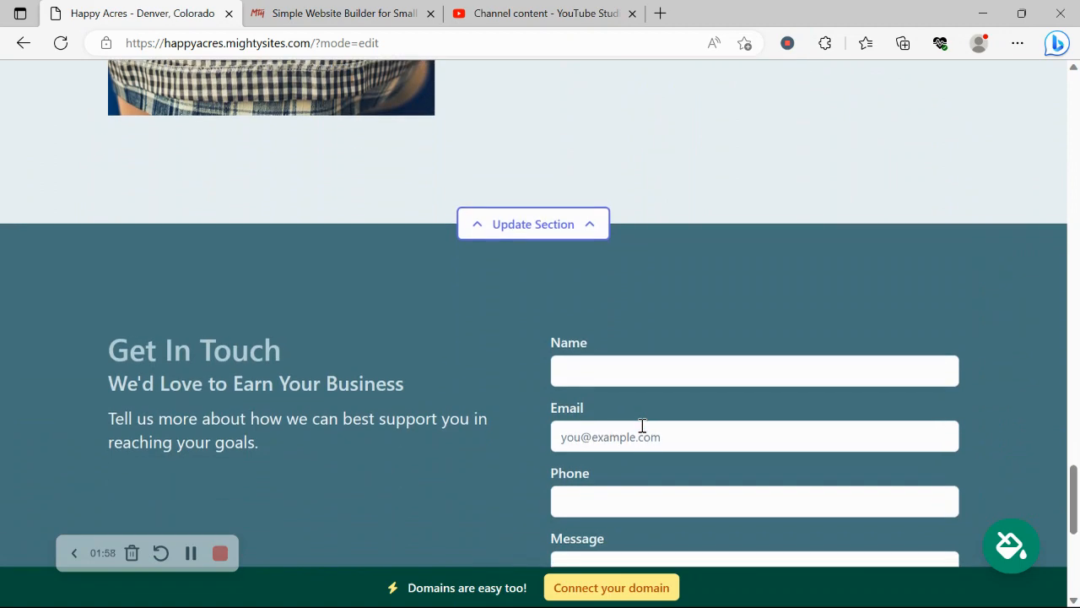
scroll(641, 426, "up", 4)
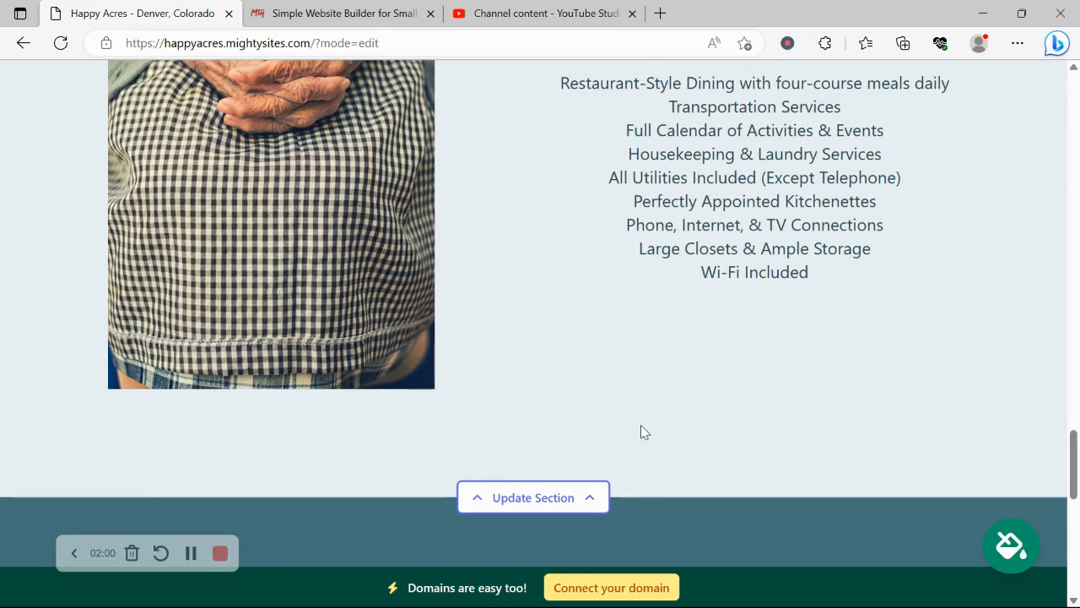
scroll(641, 432, "up", 2)
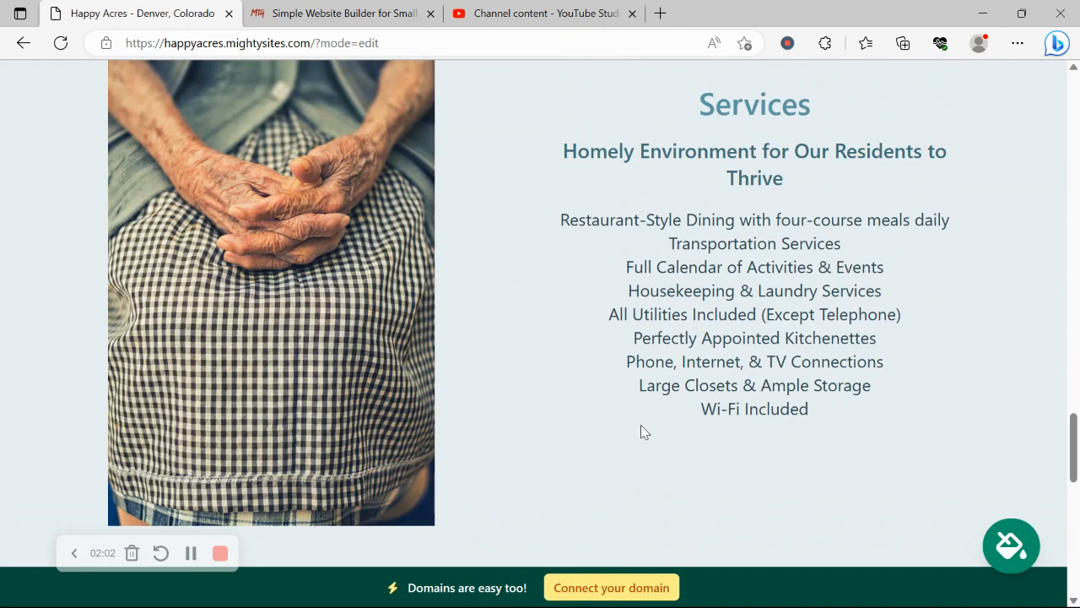
scroll(640, 424, "up", 3)
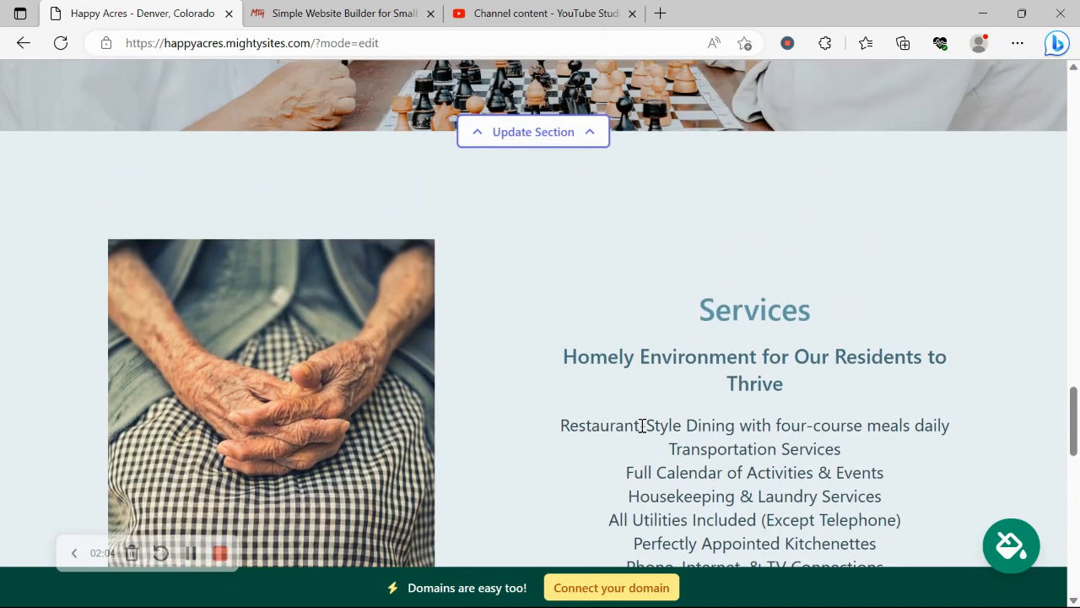
scroll(640, 424, "up", 5)
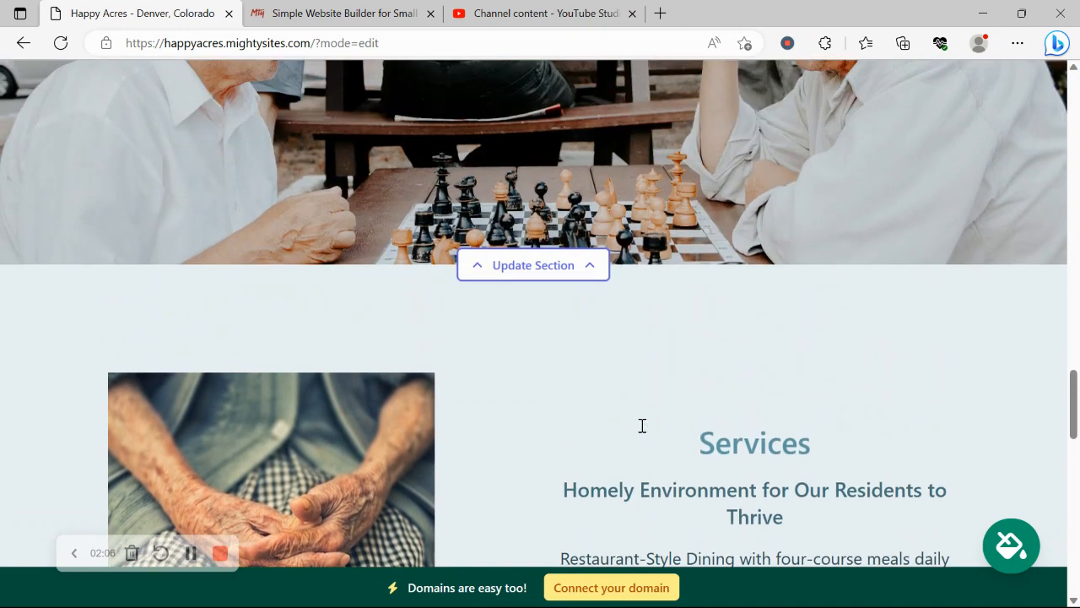
scroll(641, 429, "up", 2)
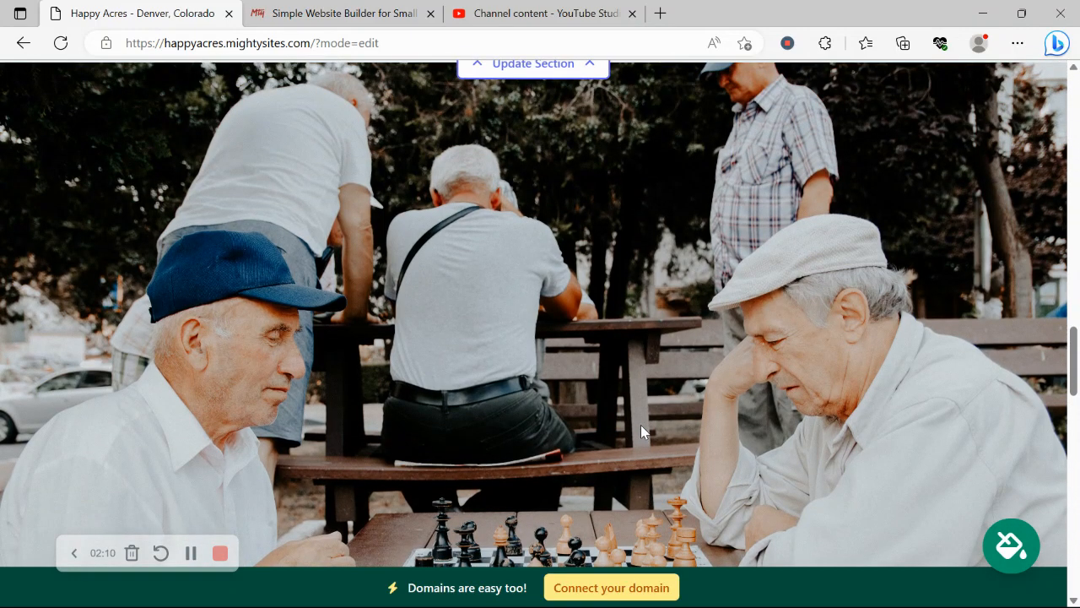
scroll(642, 431, "up", 4)
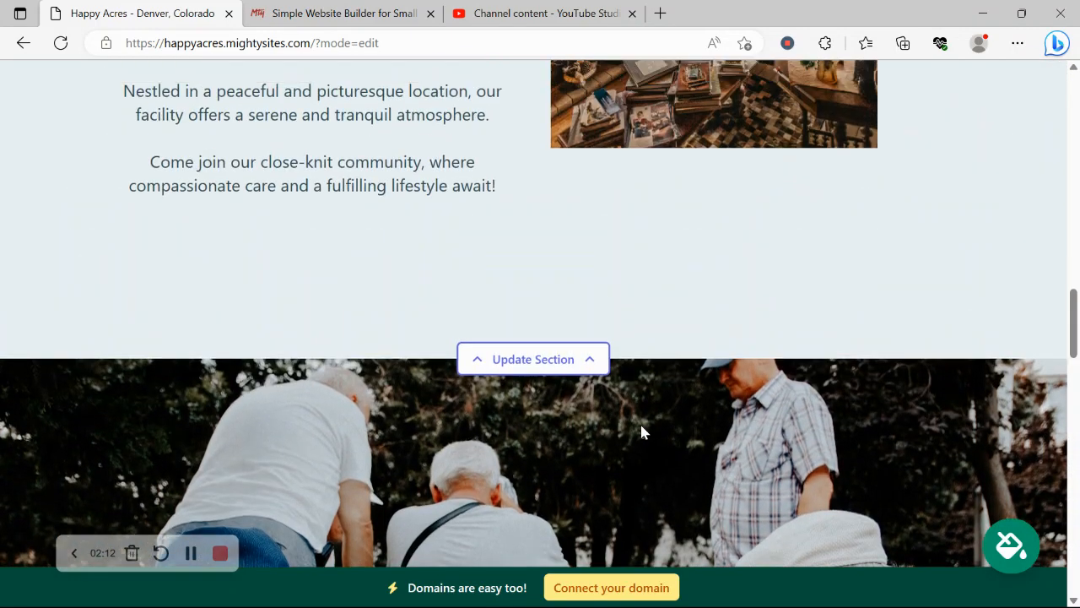
scroll(642, 431, "up", 2)
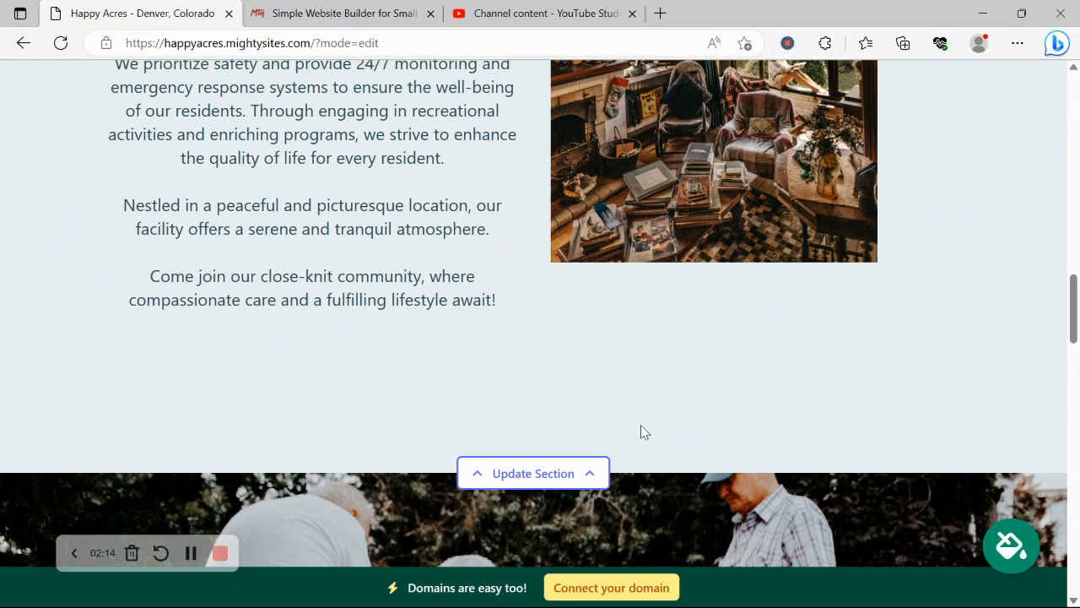
scroll(641, 426, "up", 6)
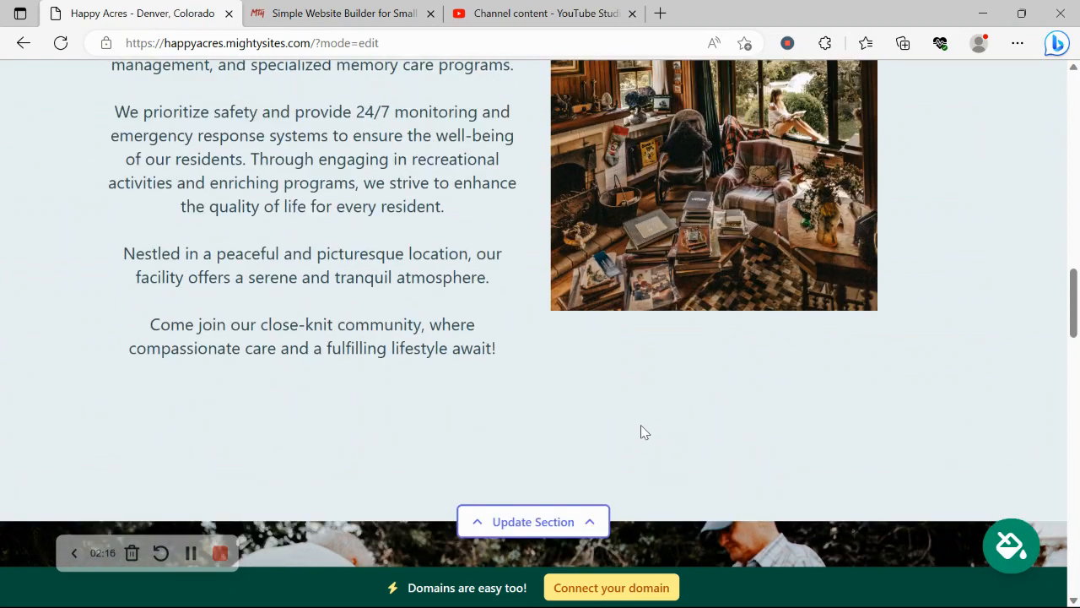
scroll(640, 430, "up", 5)
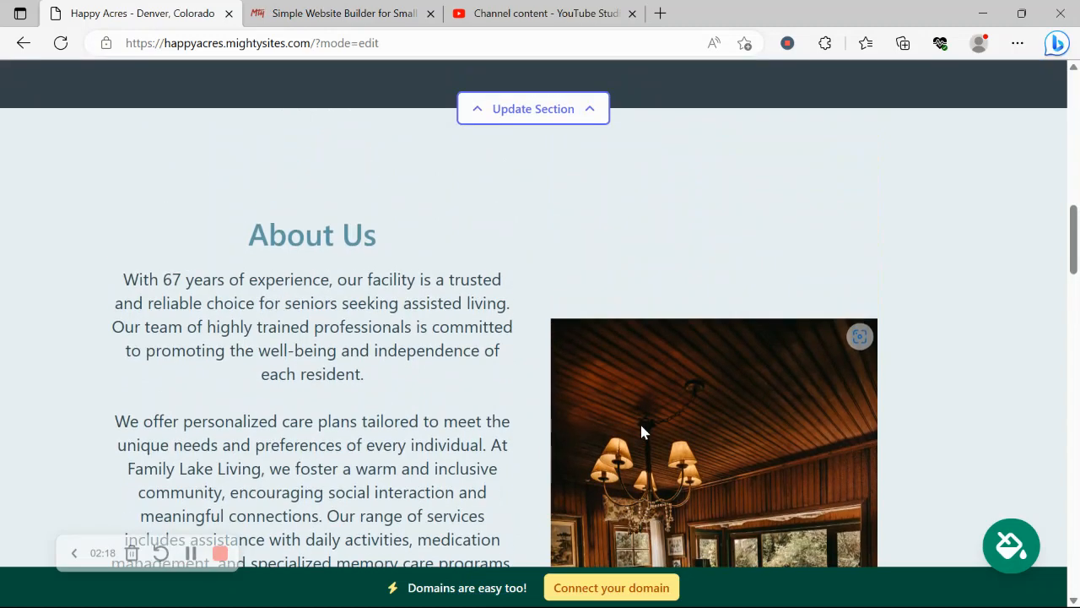
scroll(641, 431, "up", 6)
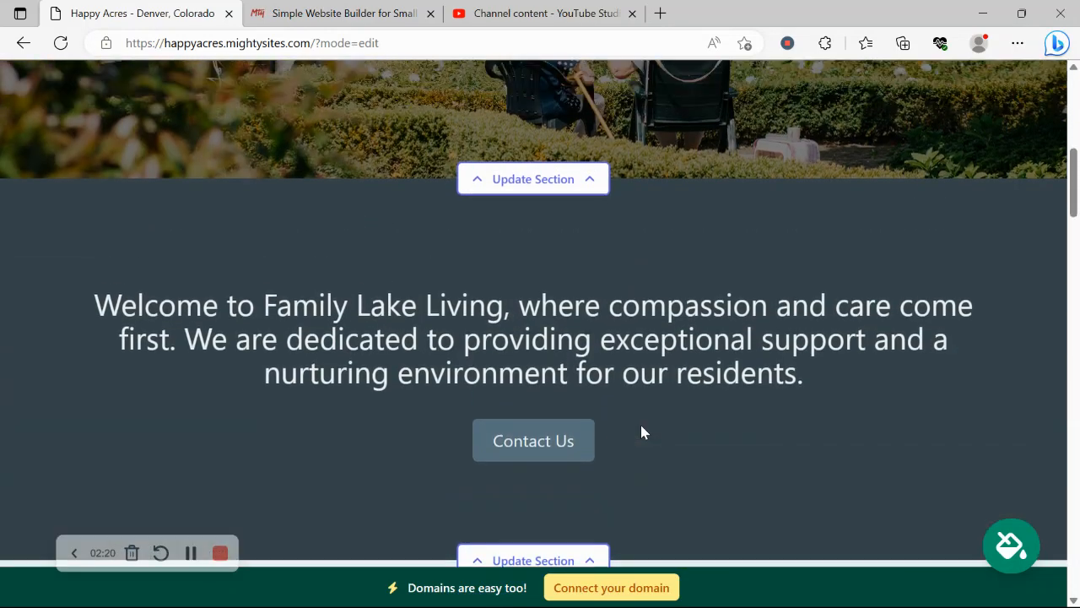
scroll(640, 431, "up", 2)
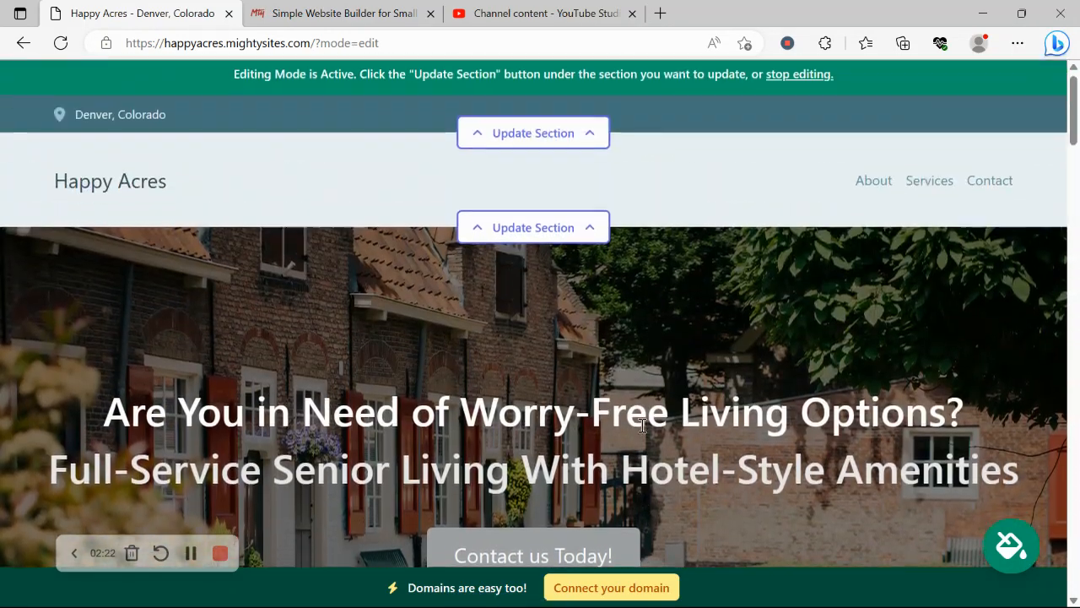
Enter the organization email (shown on site), phone number and autofilled street address, then save the location
left_click(593, 147)
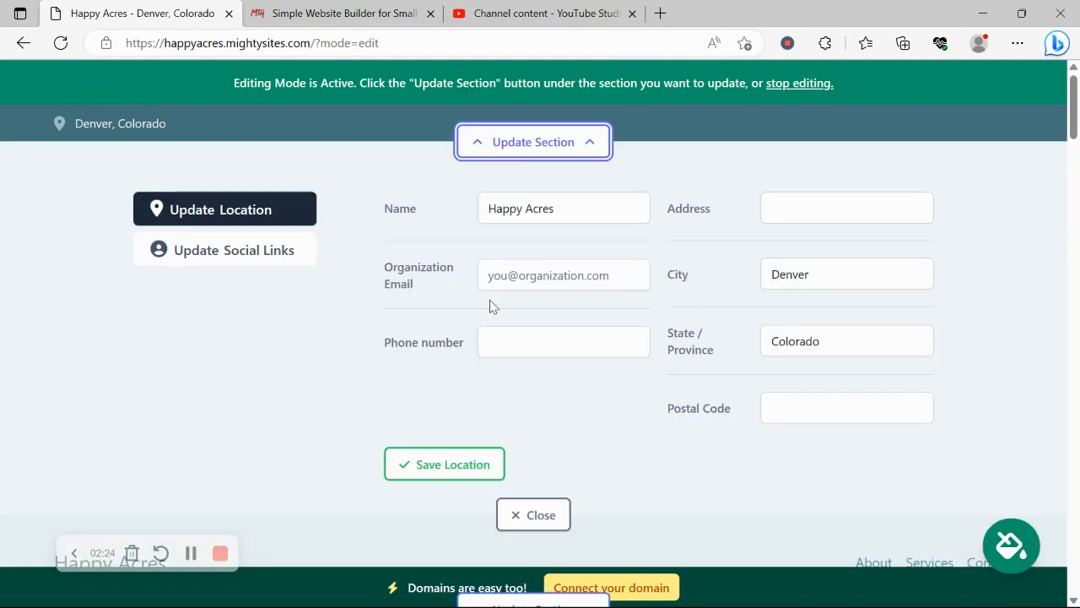
left_click(552, 277)
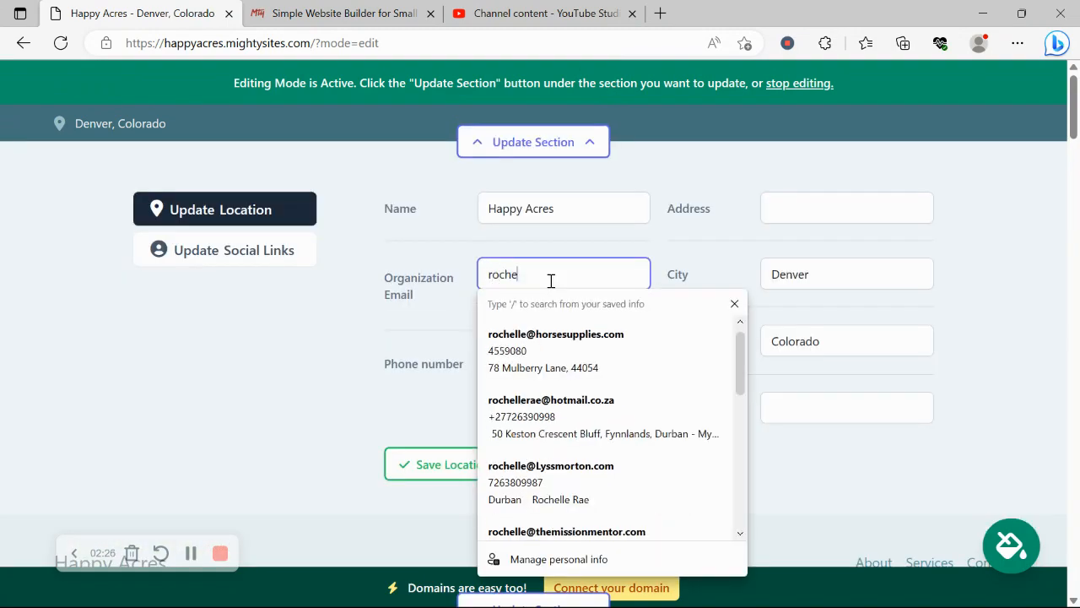
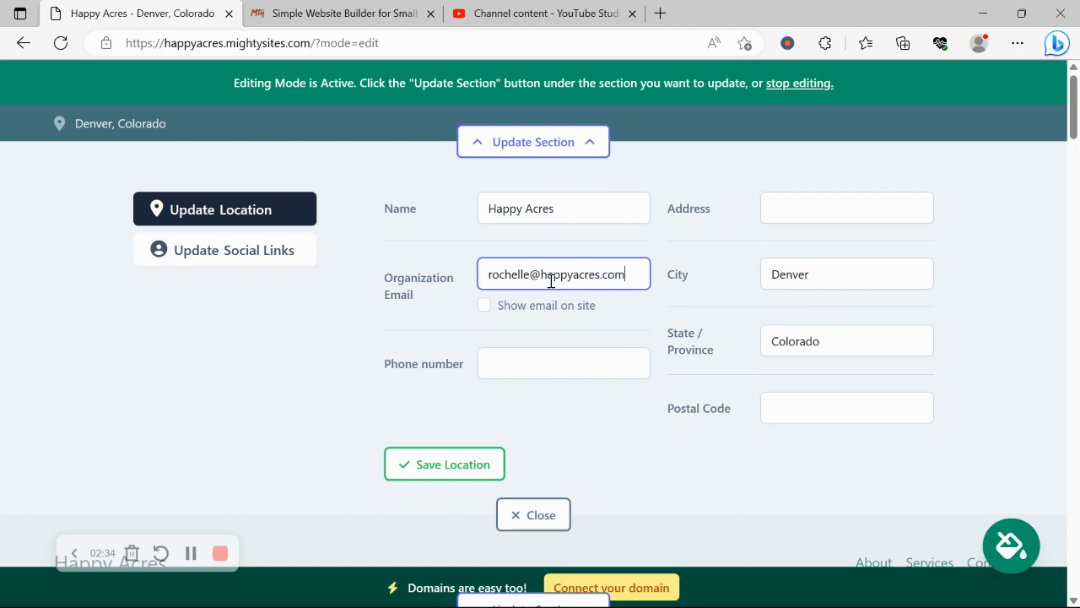
left_click(485, 308)
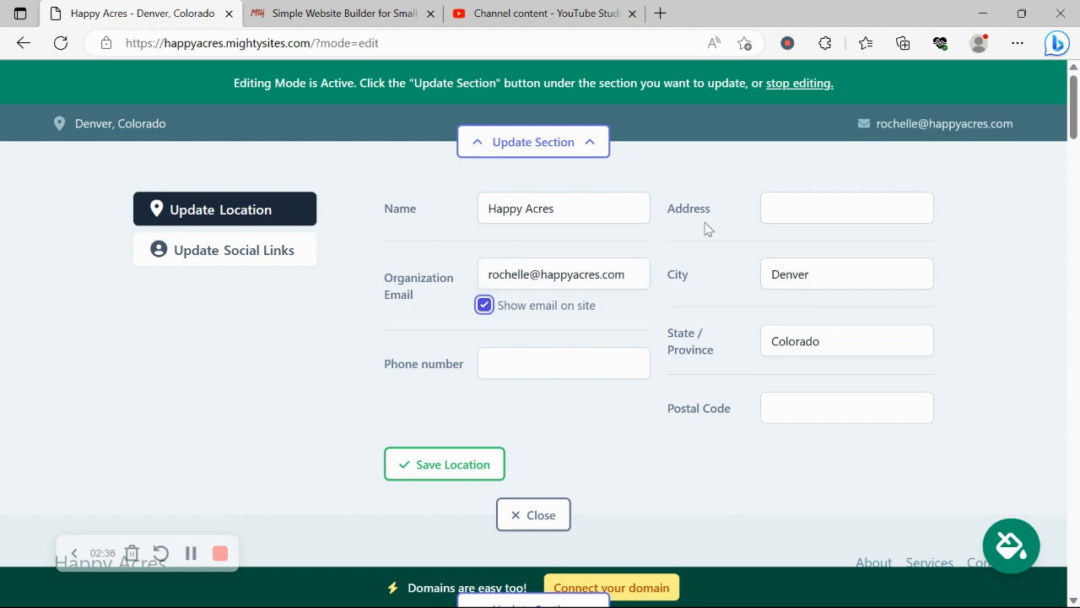
left_click(519, 370)
type("567-9089")
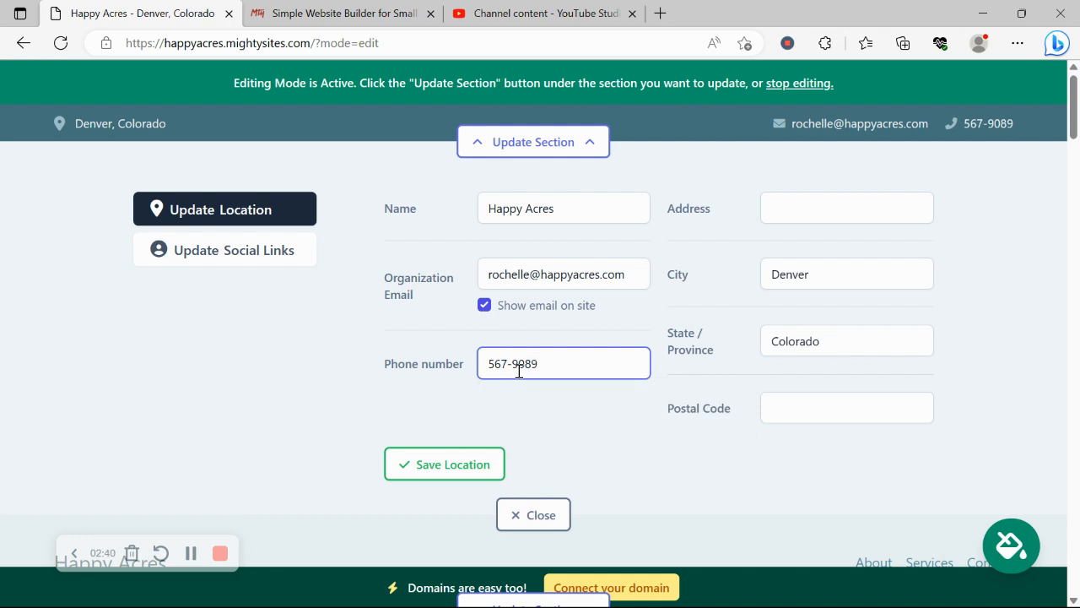
left_click(844, 213)
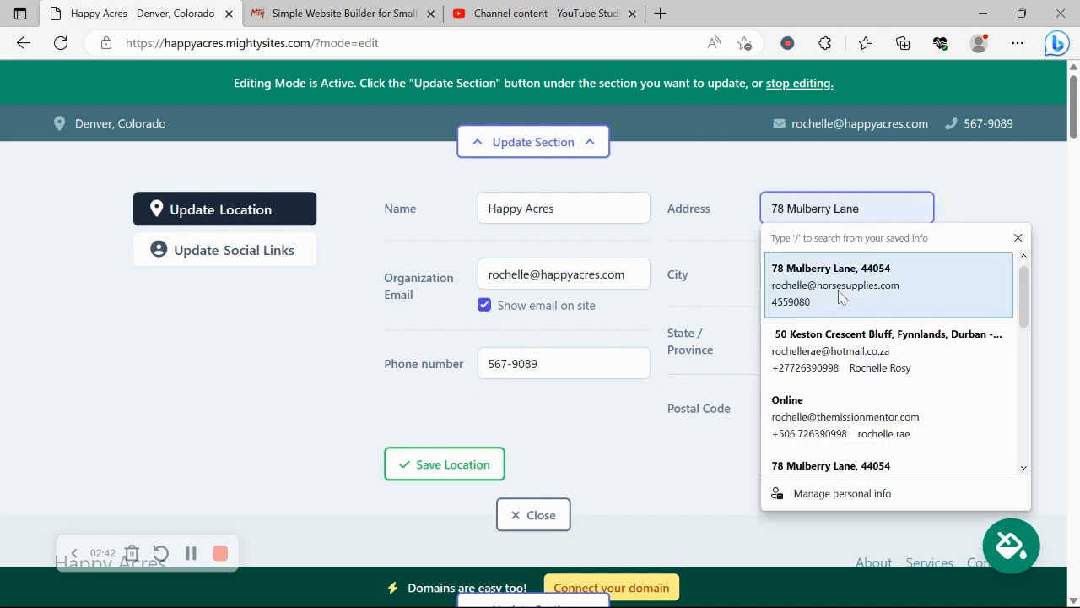
scroll(856, 455, "down", 1)
left_click(860, 465)
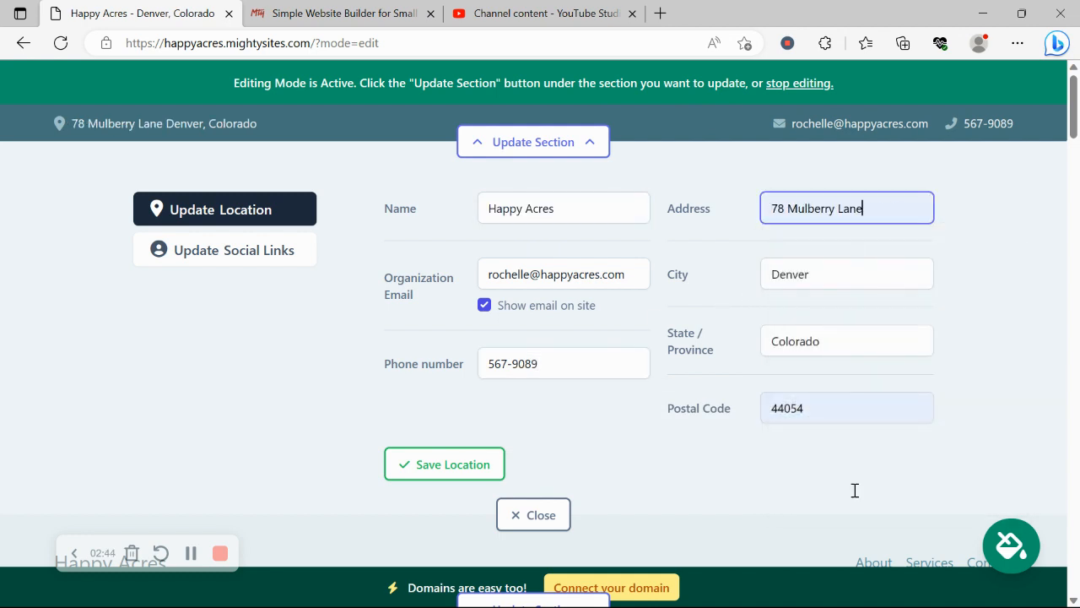
left_click(475, 465)
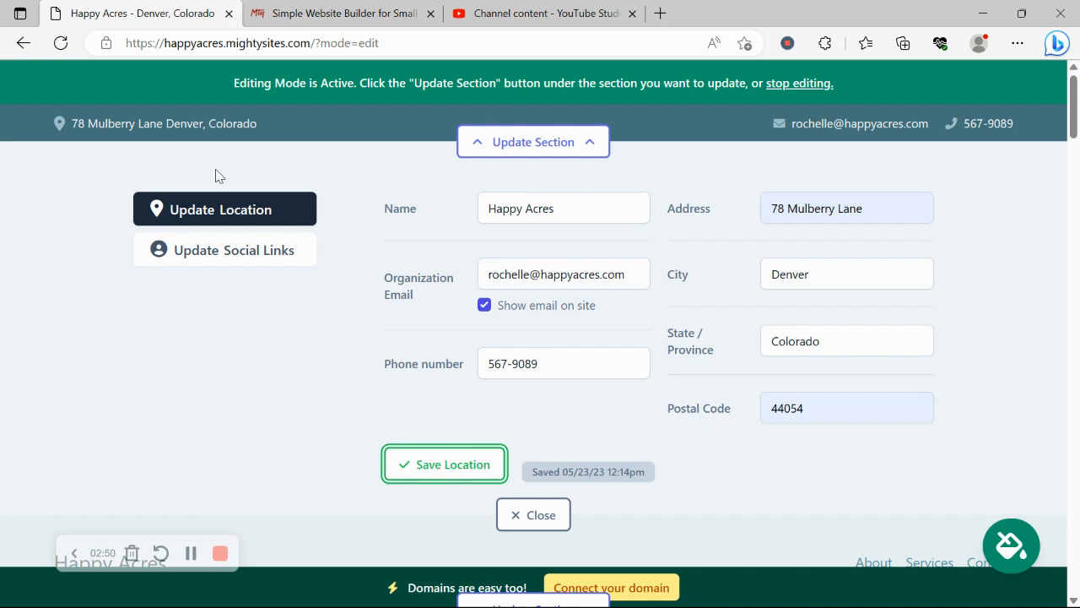
Add the Instagram handle under social links and close the editor
left_click(253, 253)
left_click(549, 210)
type("mig")
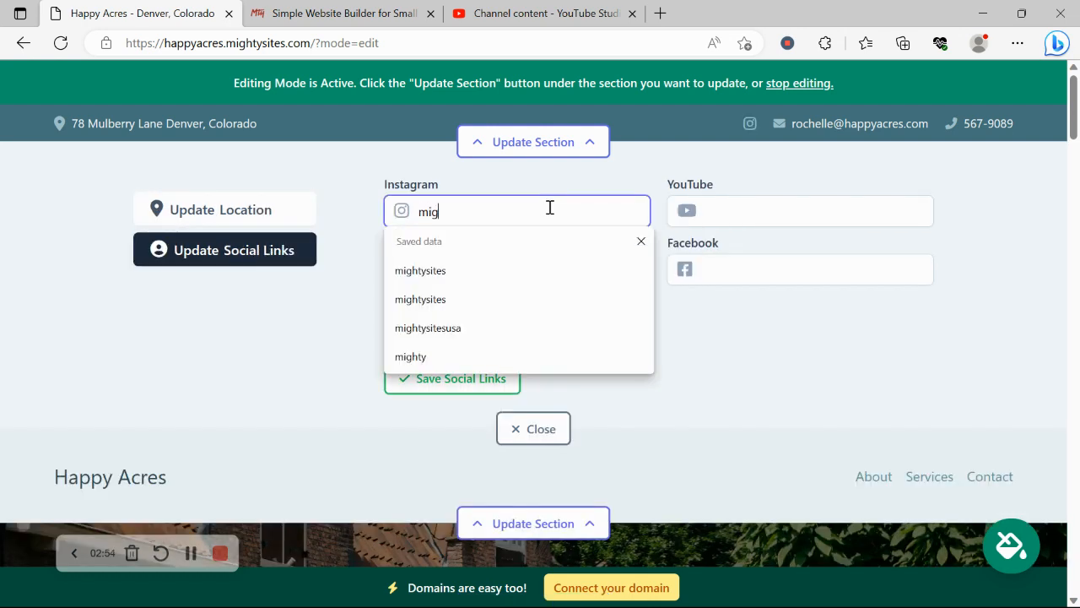
type("htysites")
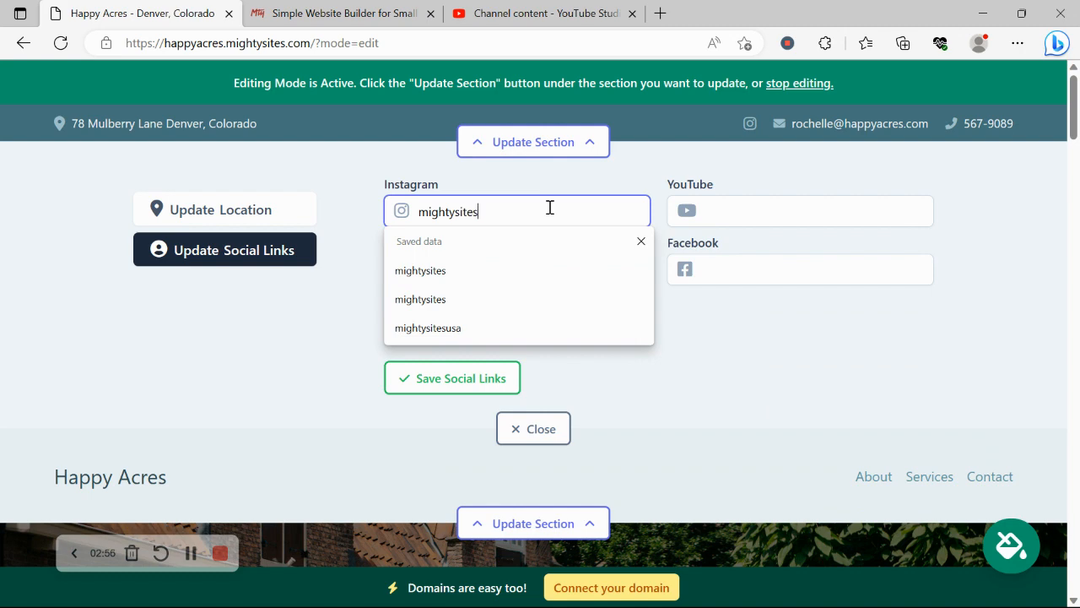
left_click(325, 366)
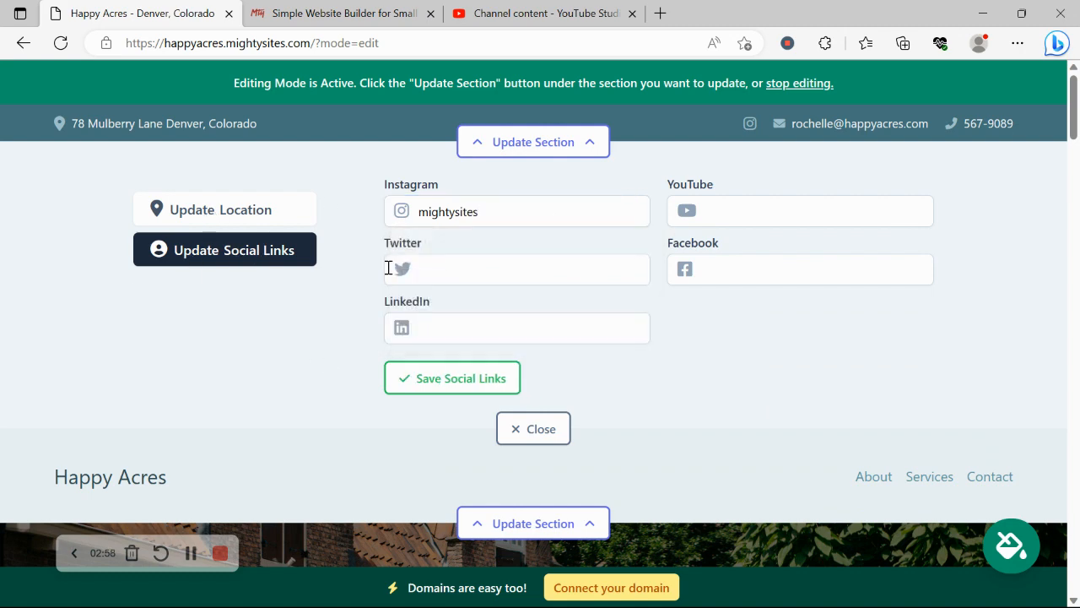
left_click(537, 445)
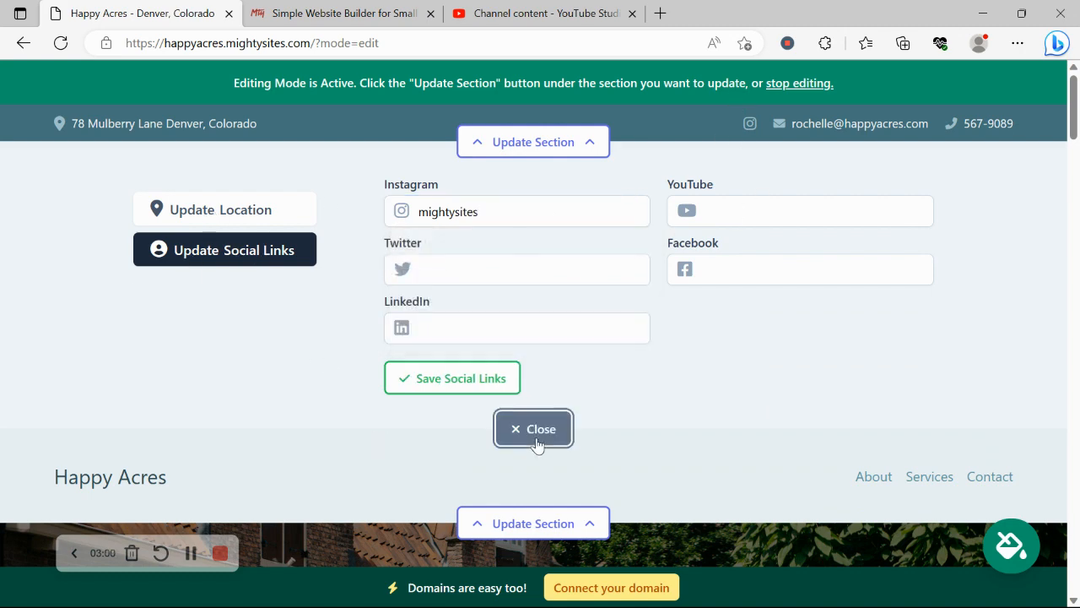
Upload the Mighty Sites image from Pictures as the header logo, save it, and make it bigger
left_click(538, 238)
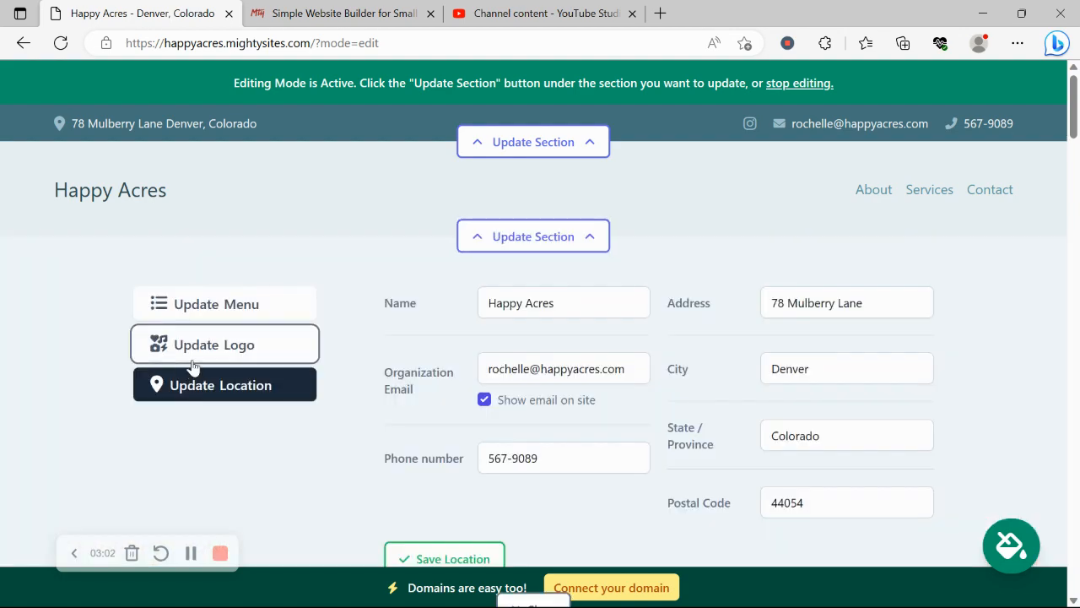
left_click(193, 361)
left_click(506, 336)
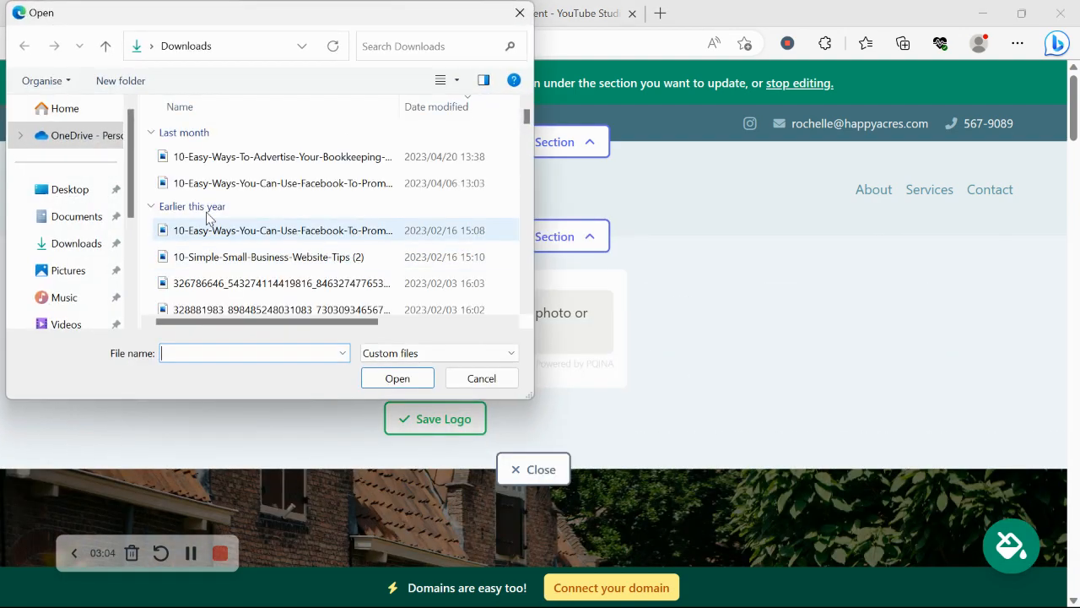
left_click(68, 270)
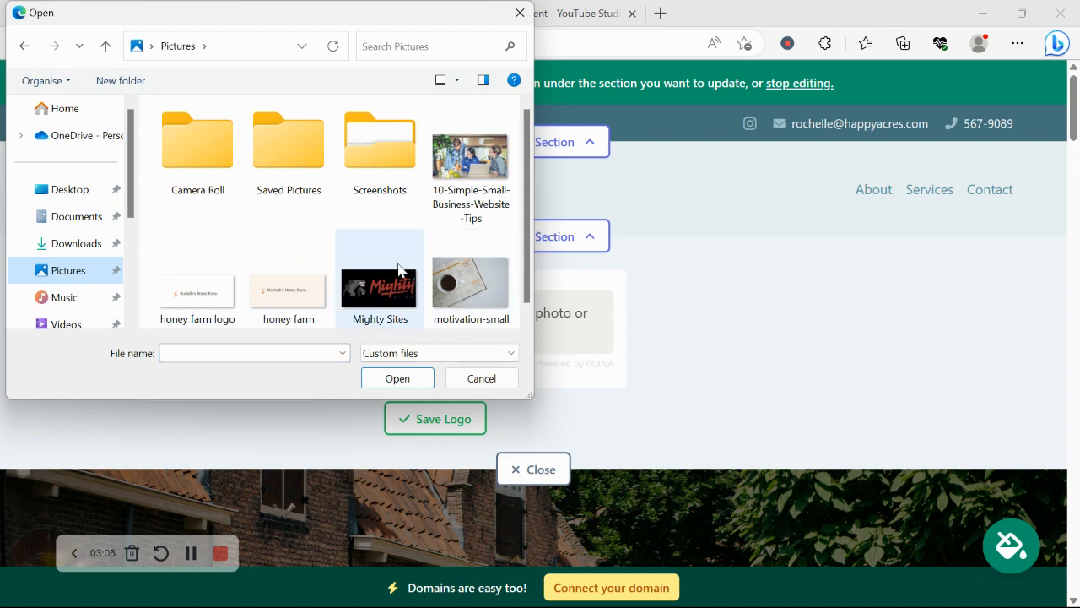
double_click(400, 270)
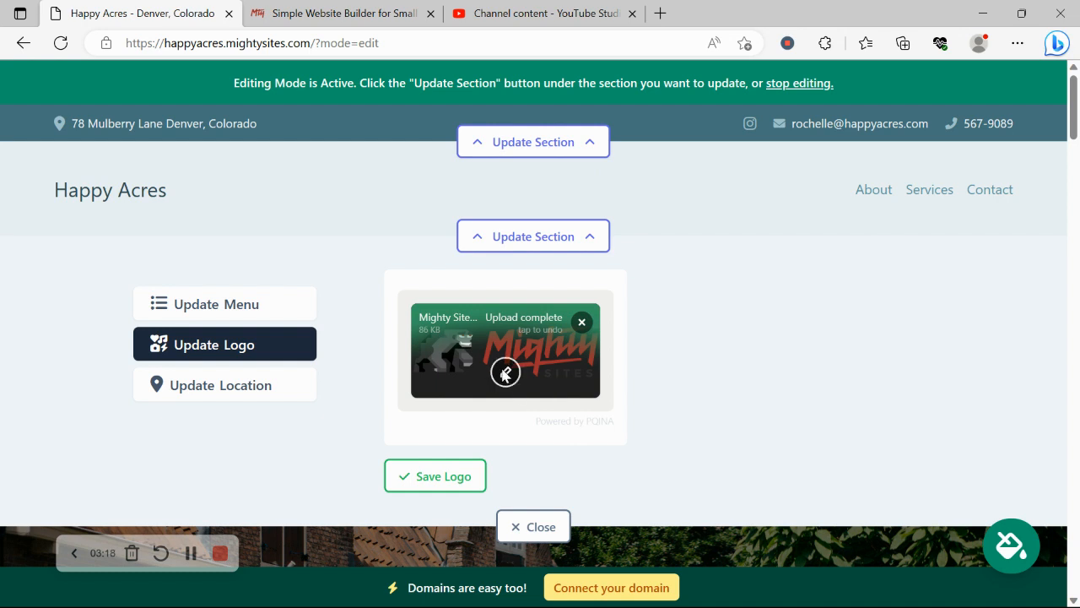
left_click(439, 477)
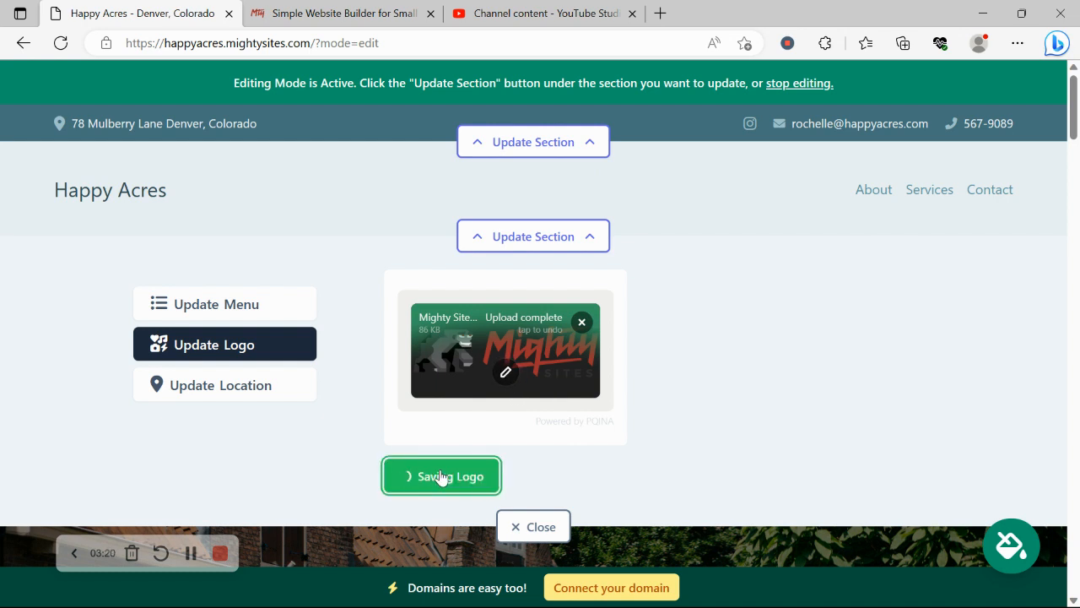
left_click(713, 369)
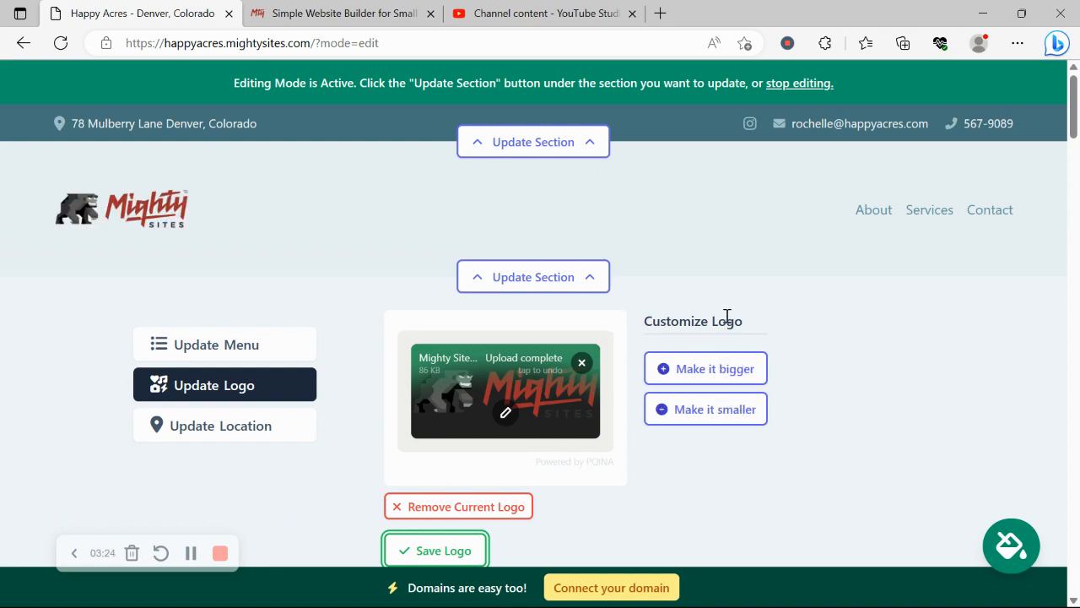
scroll(726, 316, "down", 2)
Close the logo editor and scroll down to the Family Lake Living welcome section
left_click(525, 434)
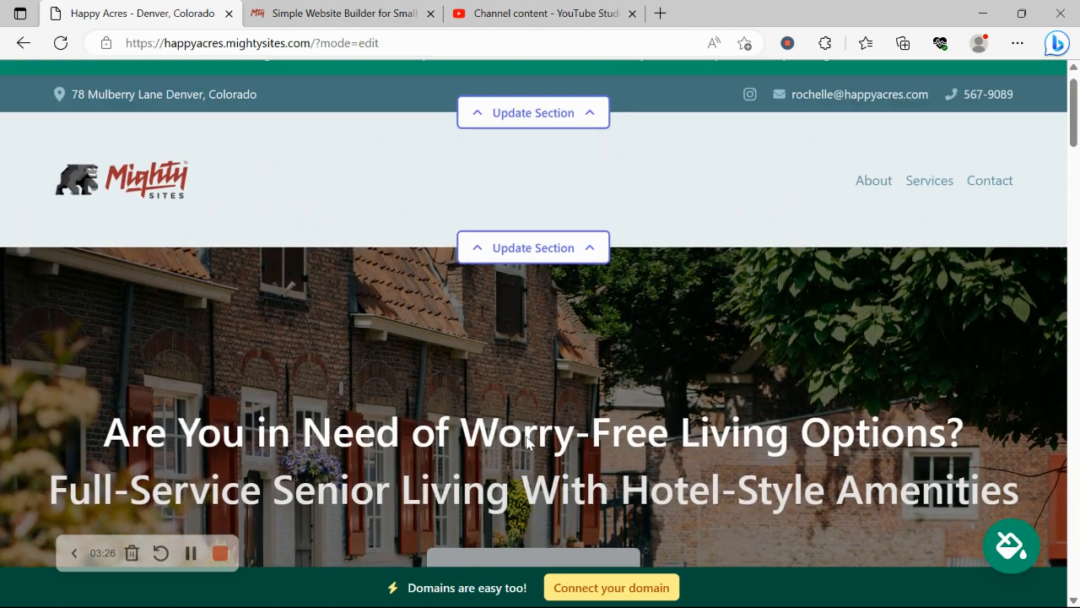
scroll(526, 436, "down", 5)
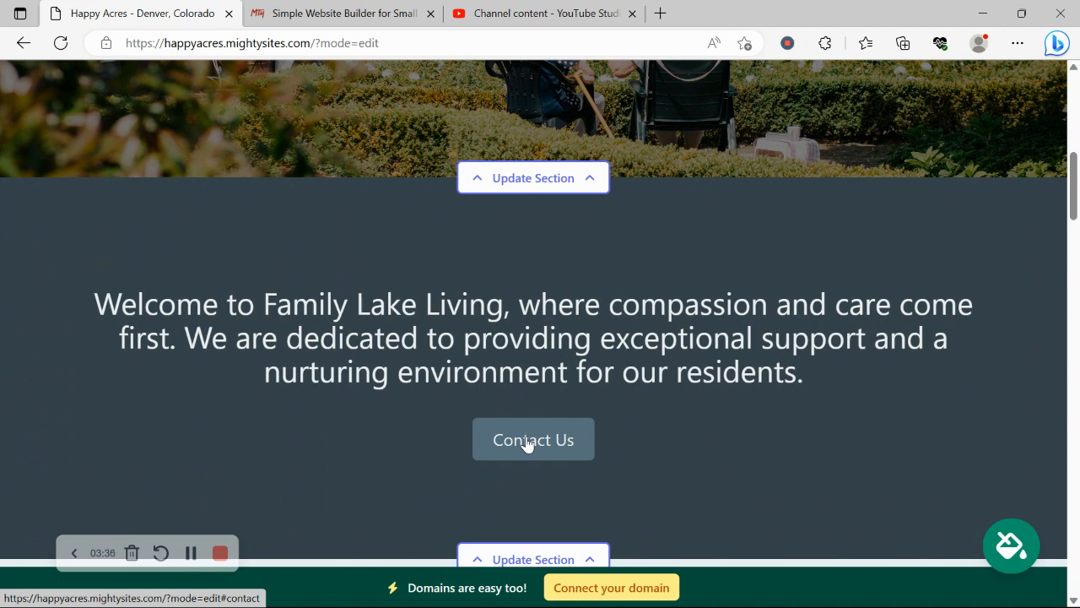
Page through the colour themes, pick the white light theme, and save it for the site
left_click(1013, 546)
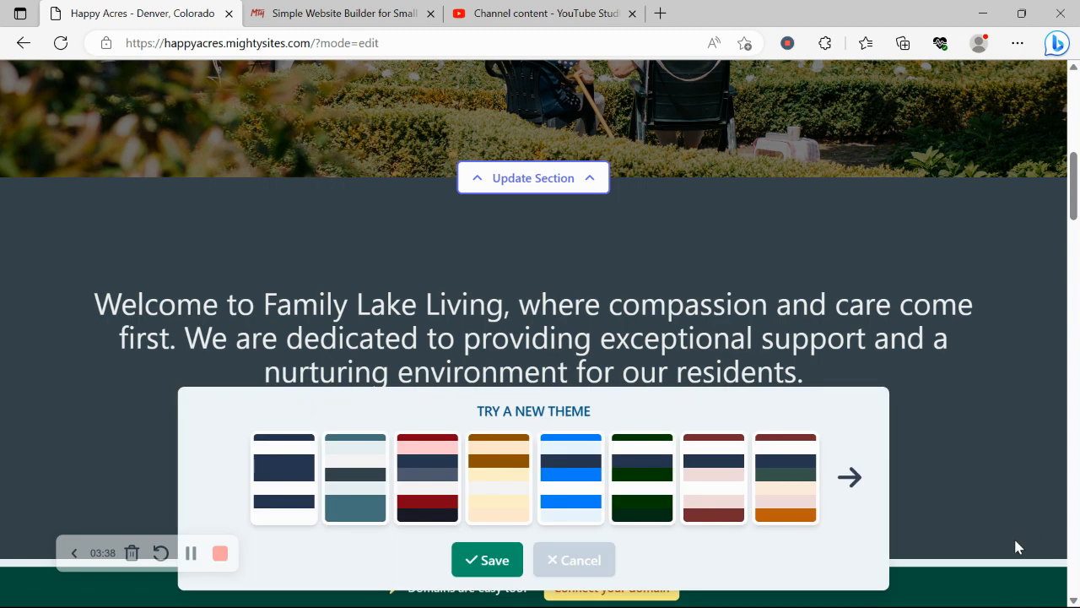
left_click(848, 475)
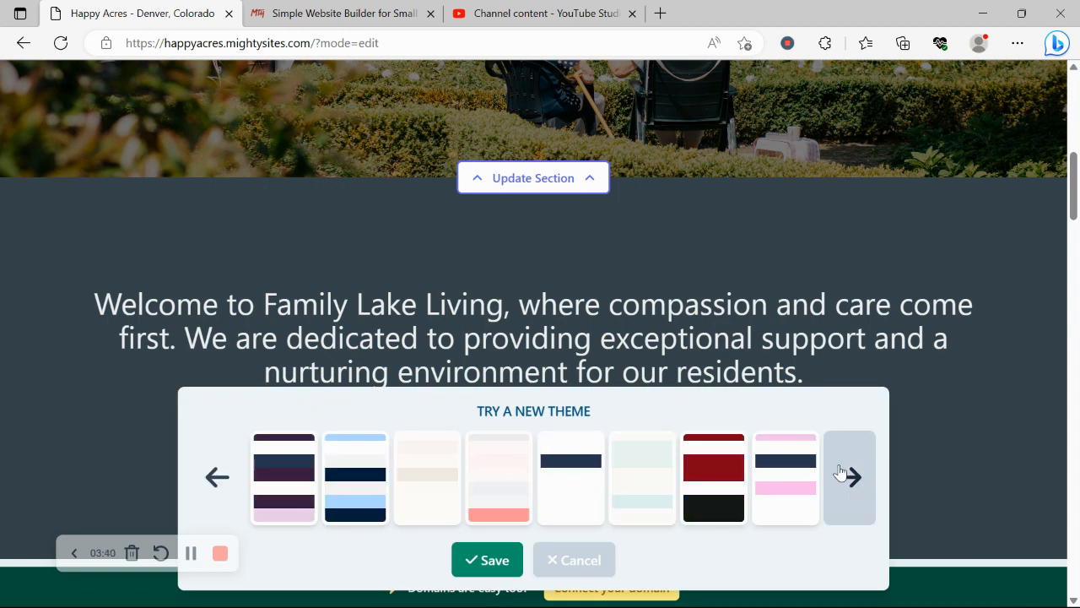
left_click(848, 475)
left_click(848, 475)
left_click(847, 475)
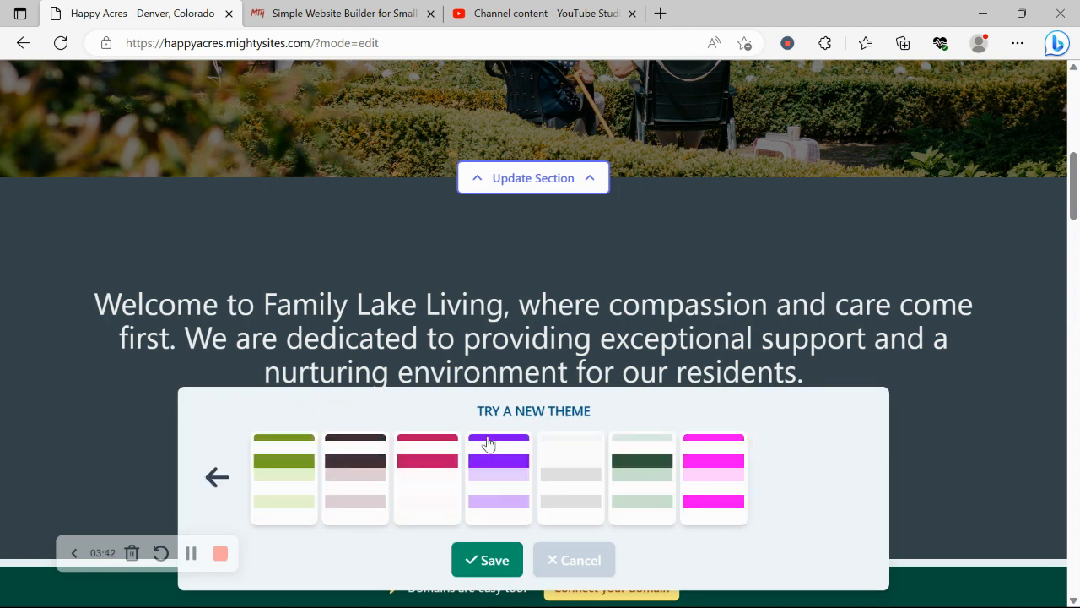
left_click(601, 481)
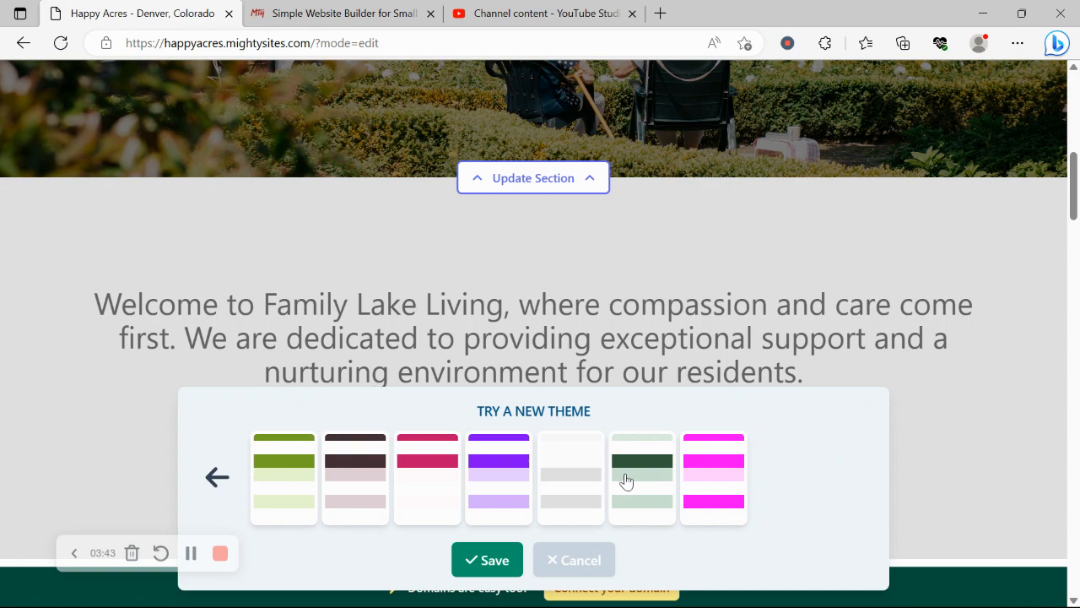
left_click(487, 564)
scroll(229, 290, "up", 3)
scroll(229, 295, "up", 2)
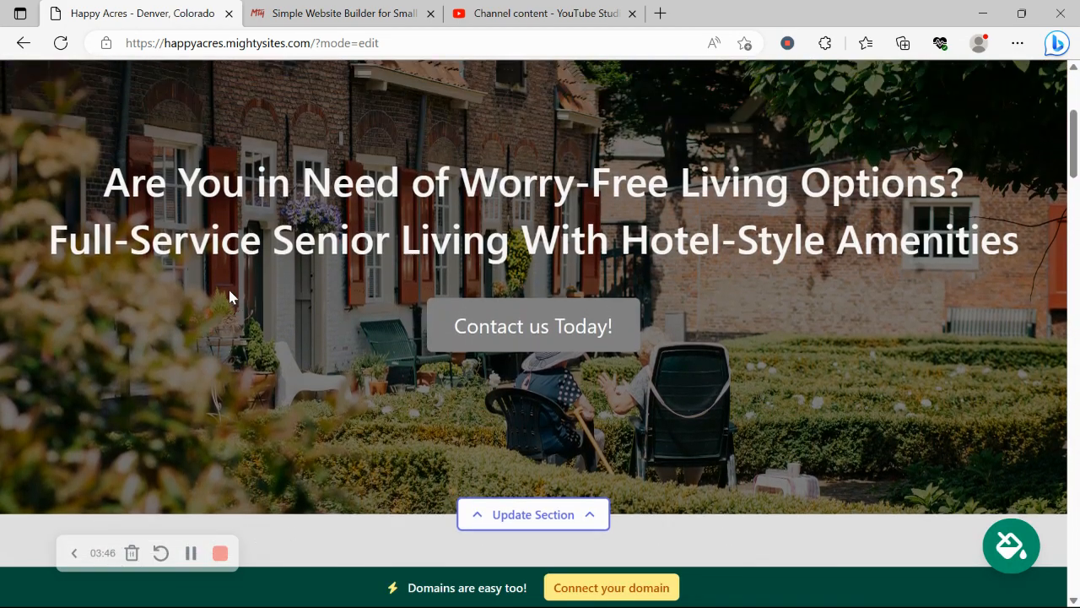
scroll(228, 295, "down", 3)
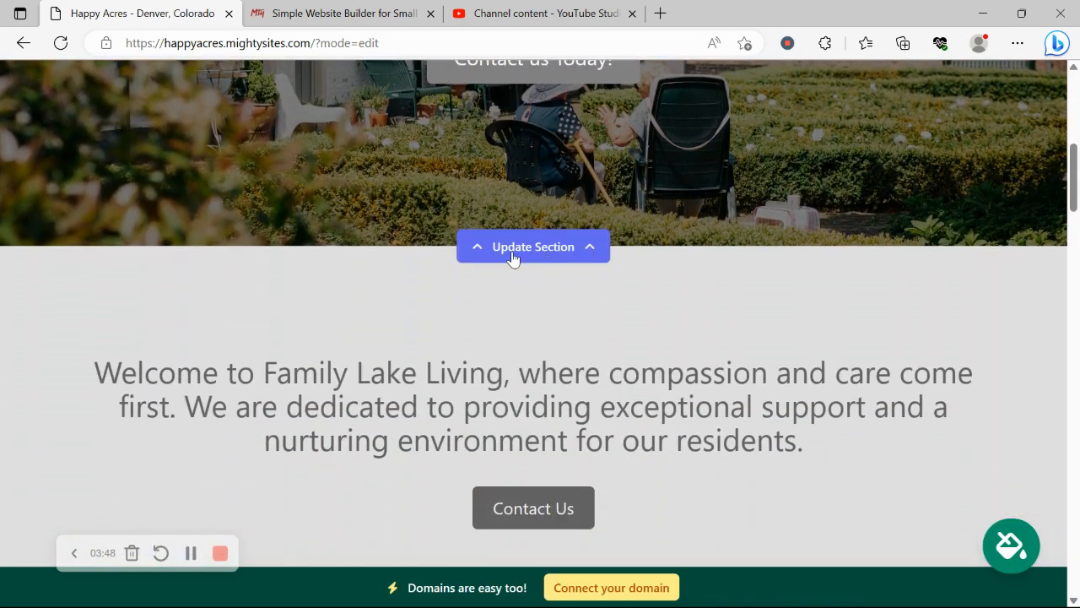
Open the hero image options and search the stock photo library for 'Assisted Living Facility'
left_click(535, 252)
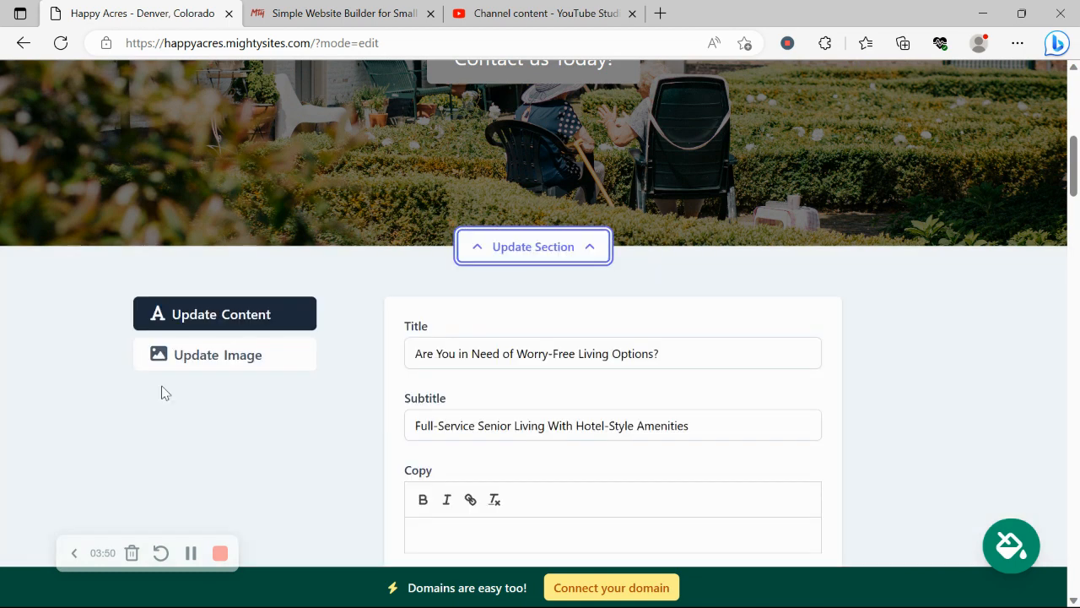
left_click(259, 351)
scroll(260, 350, "down", 1)
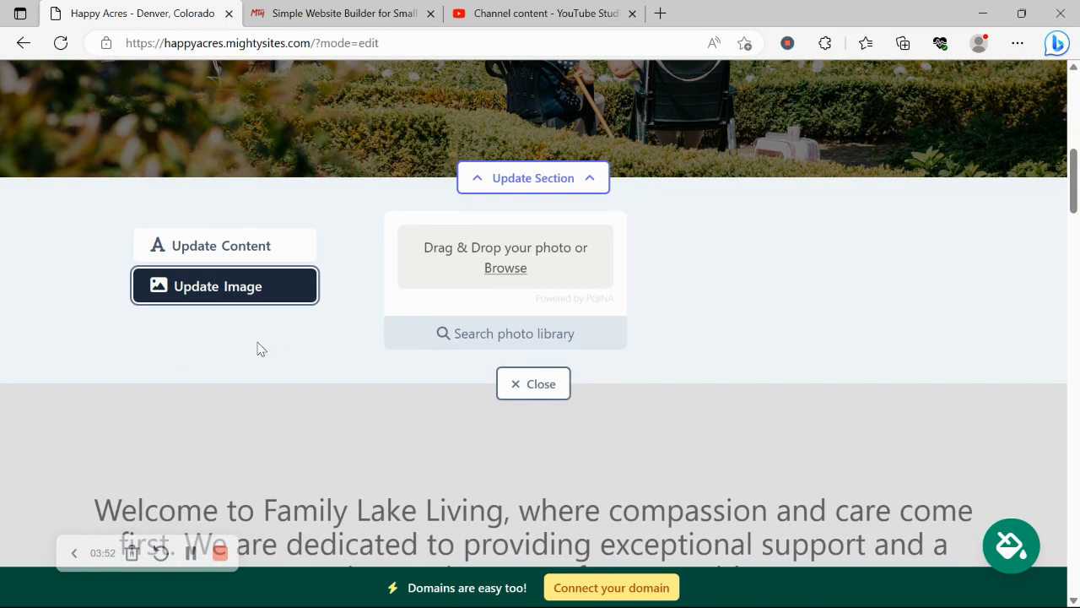
left_click(518, 339)
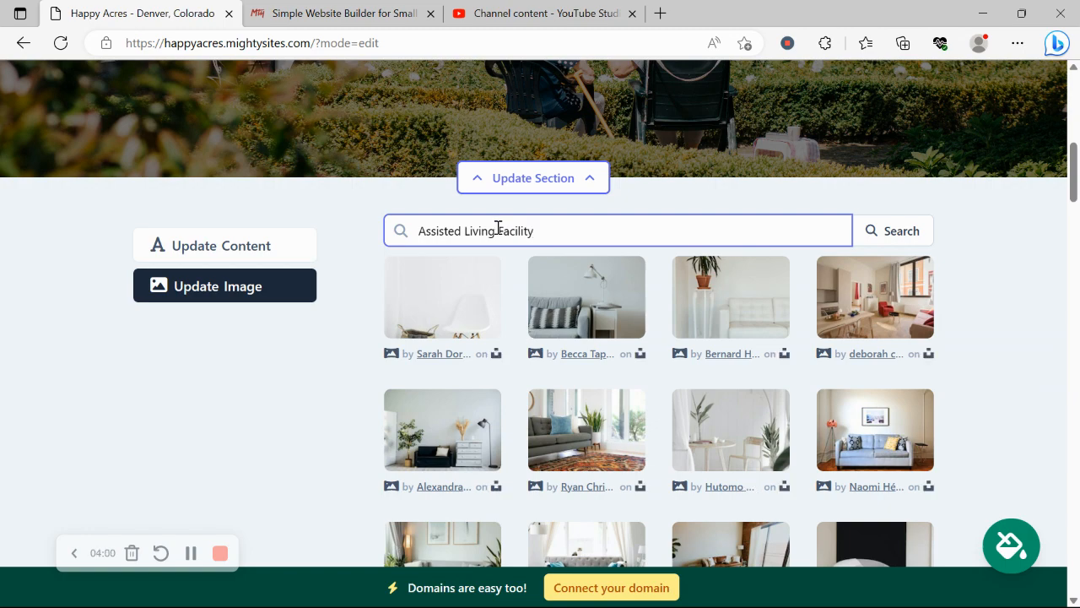
left_click(292, 401)
scroll(292, 401, "down", 2)
scroll(292, 401, "up", 2)
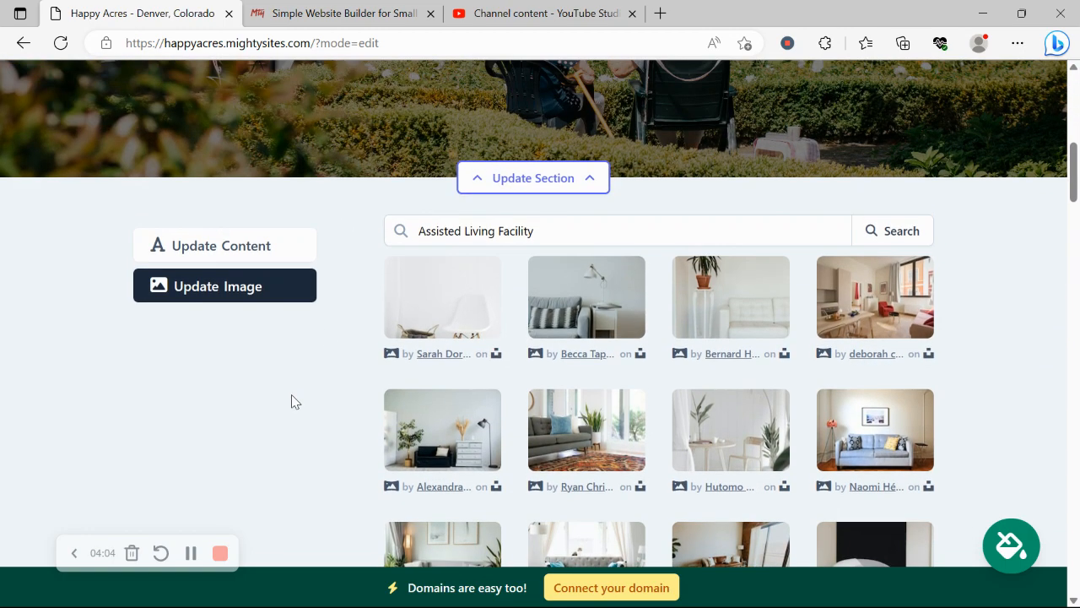
left_click(399, 233)
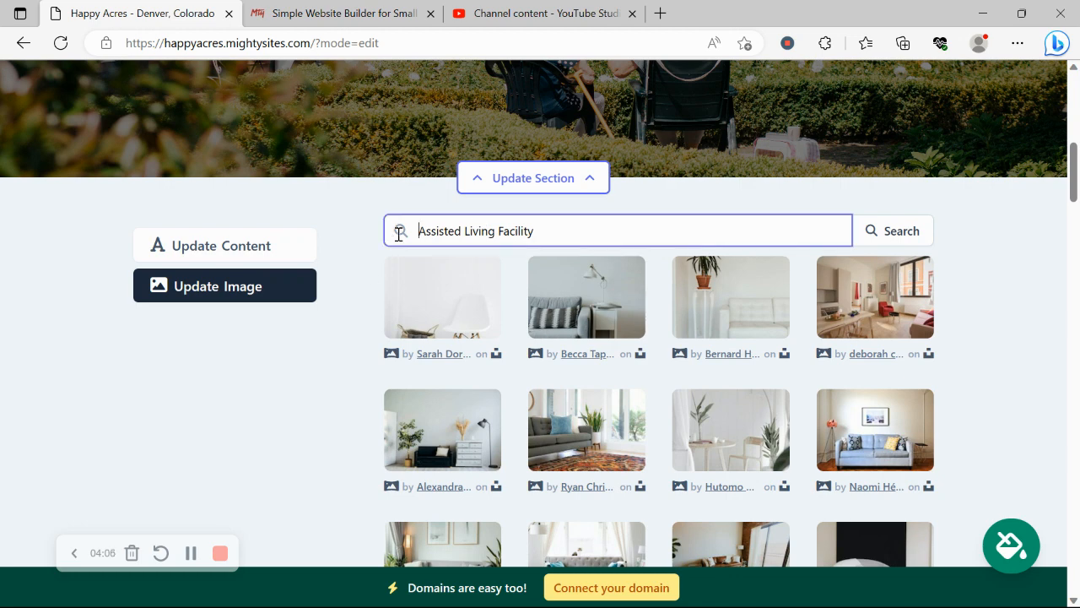
left_click_drag(400, 234, 581, 236)
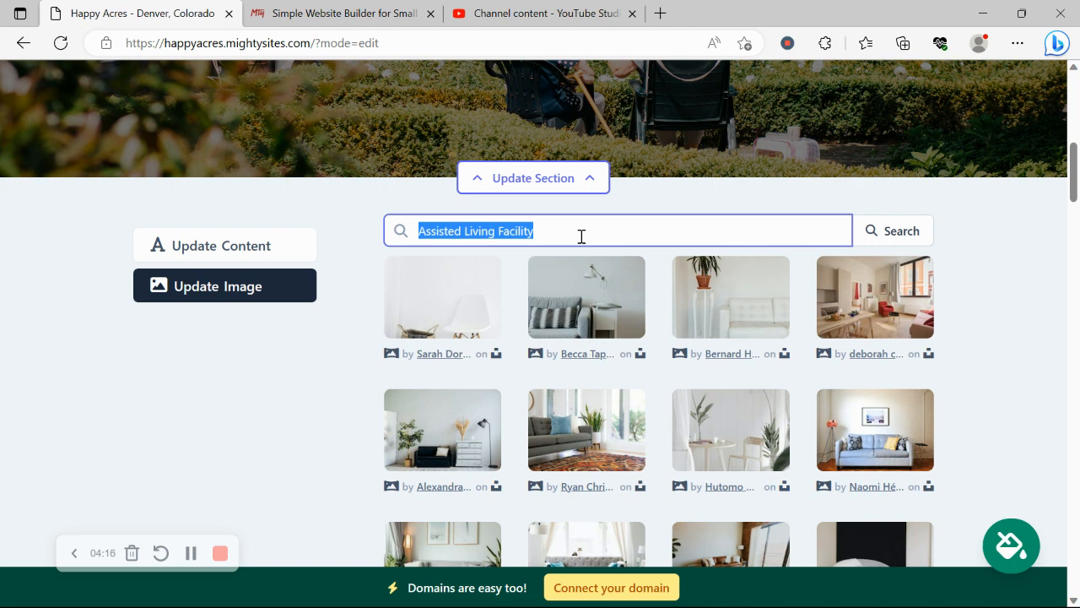
Review the hero's title and subtitle text in the content editor
left_click(251, 244)
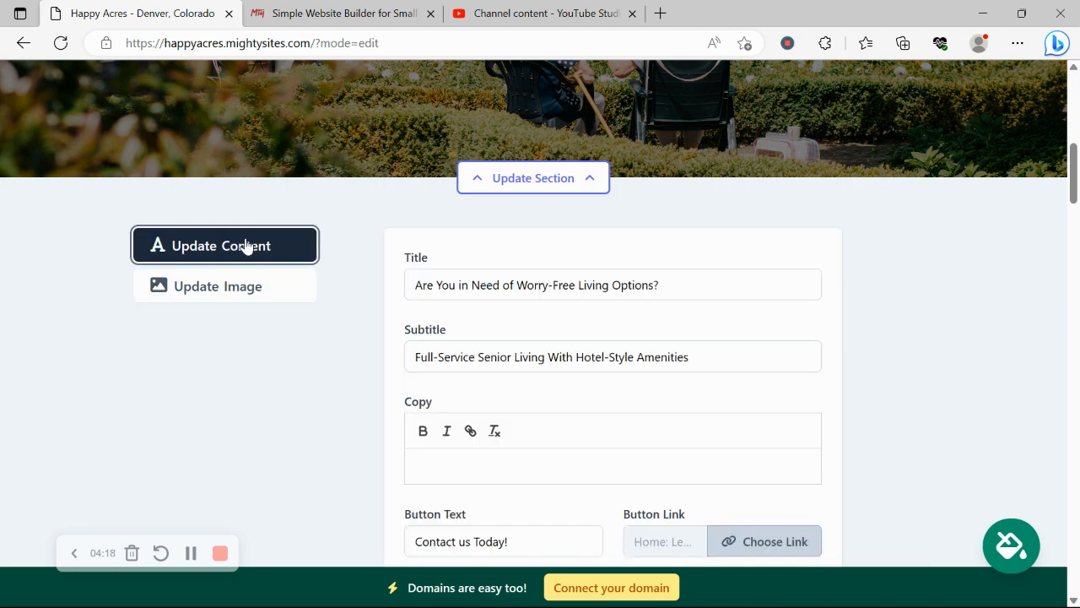
left_click(465, 262)
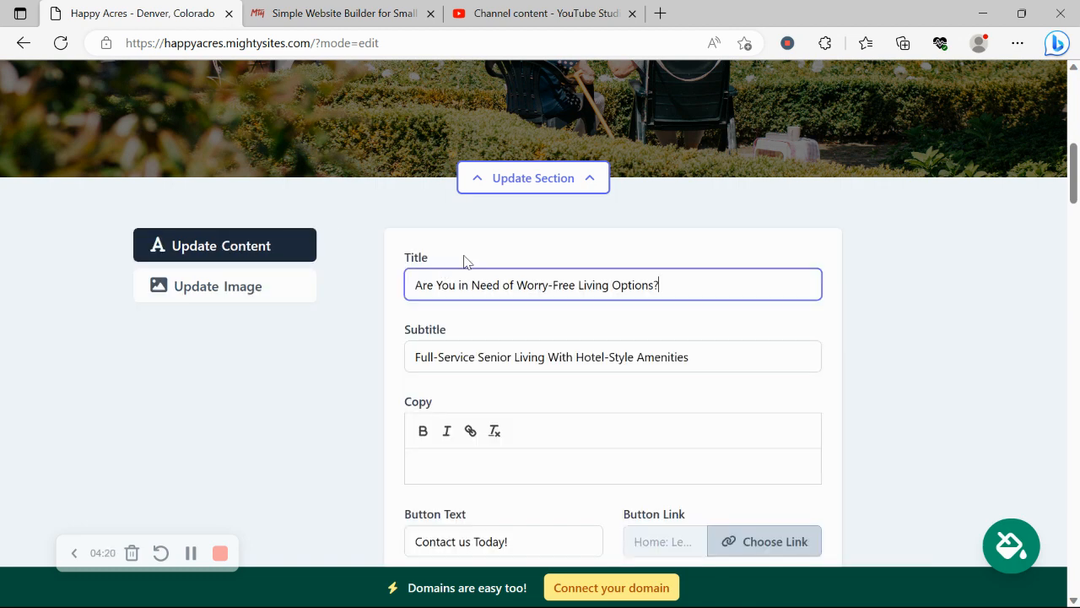
left_click(787, 329)
left_click(786, 329)
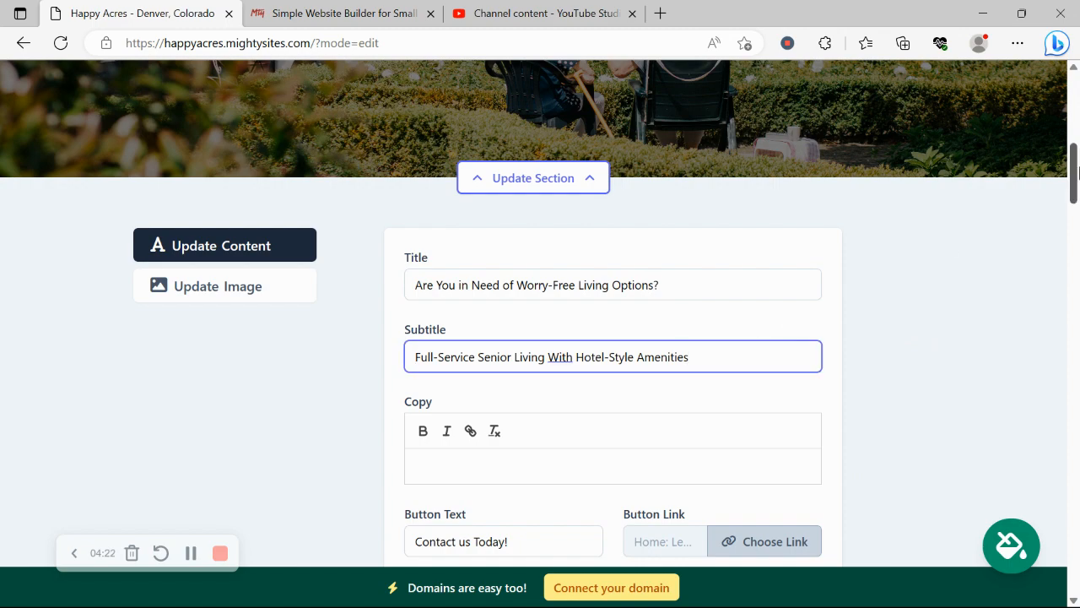
scroll(1077, 169, "up", 3)
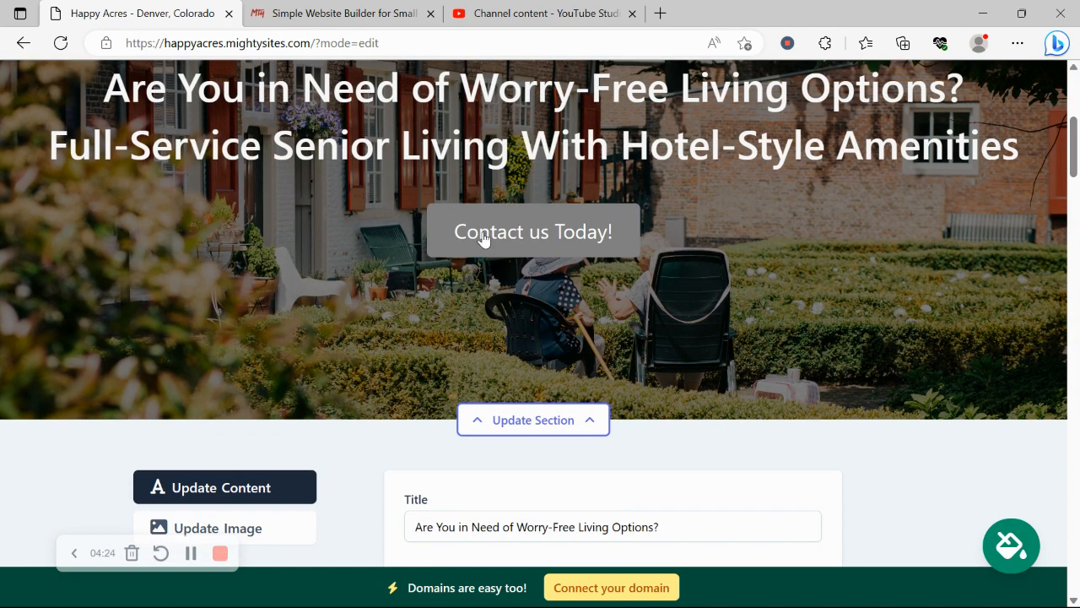
scroll(1078, 198, "down", 5)
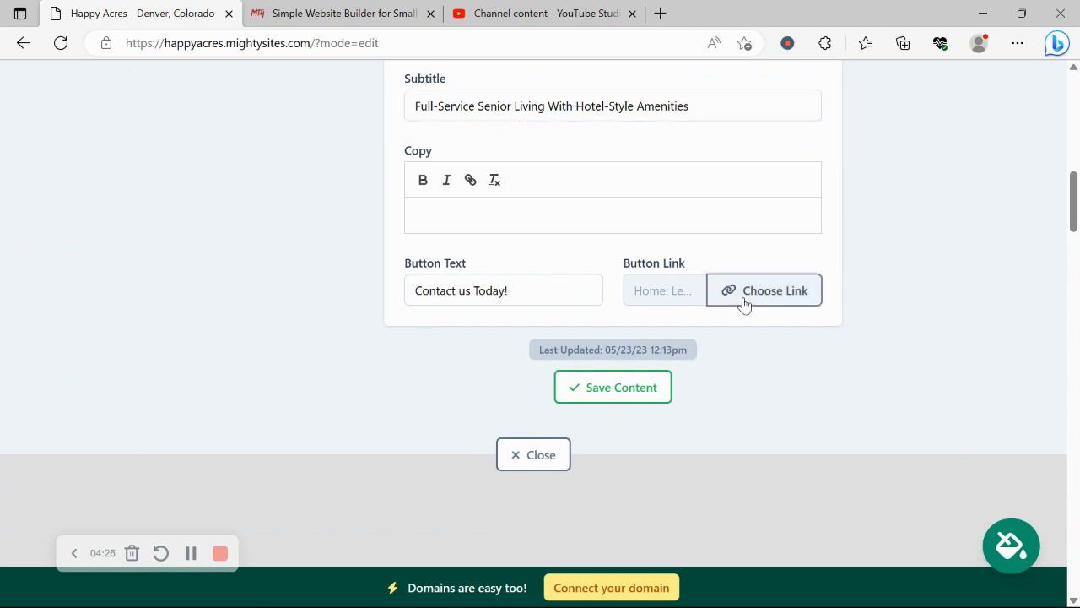
Check the hero button's call, directions and email link targets, then close the hero editor
left_click(743, 300)
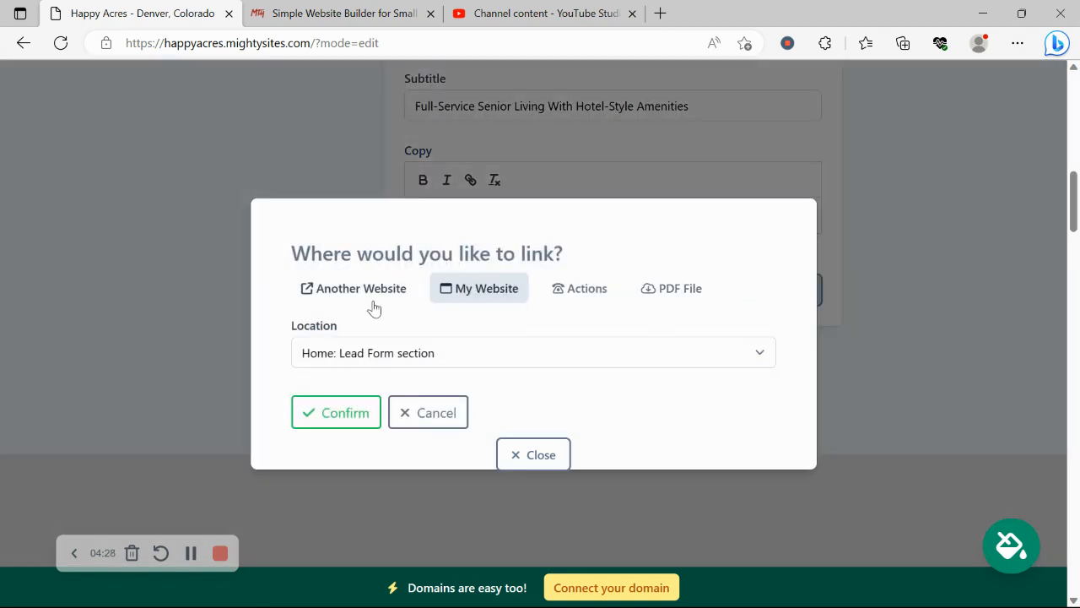
left_click(559, 288)
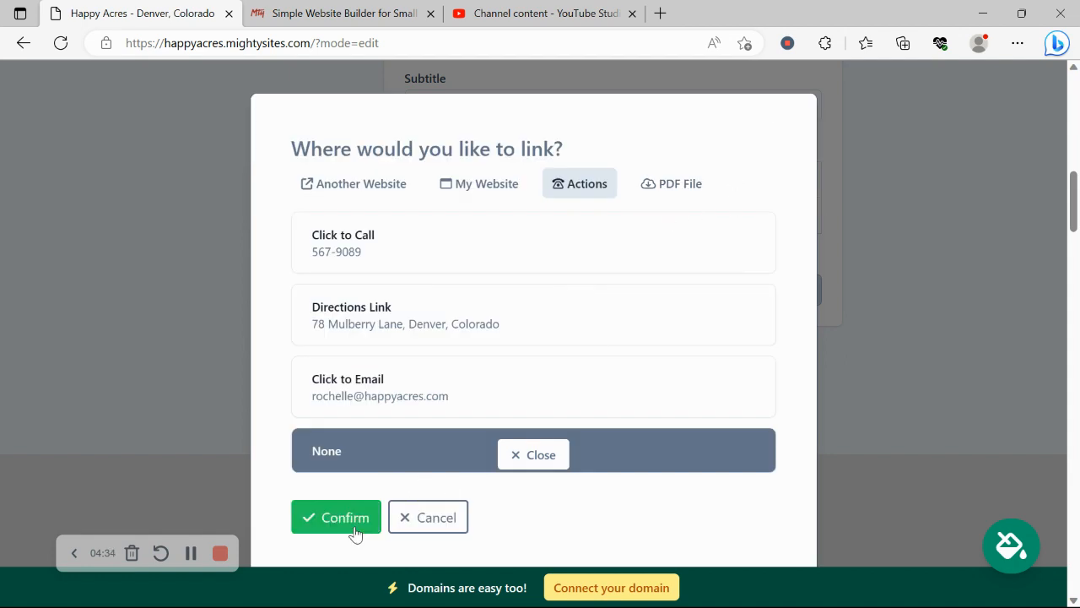
left_click(439, 523)
left_click(547, 456)
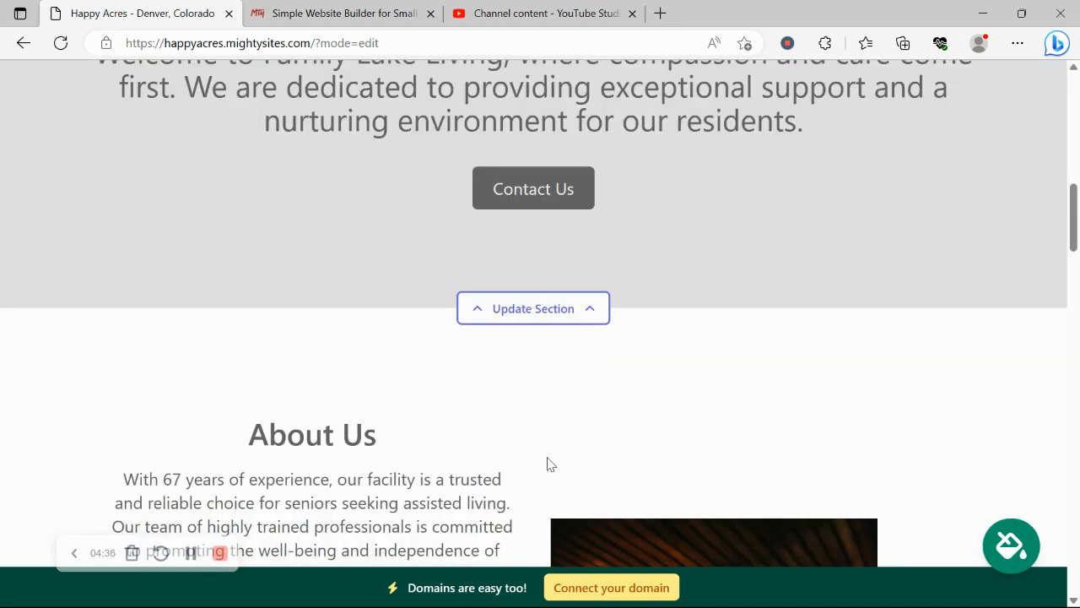
left_click(548, 461)
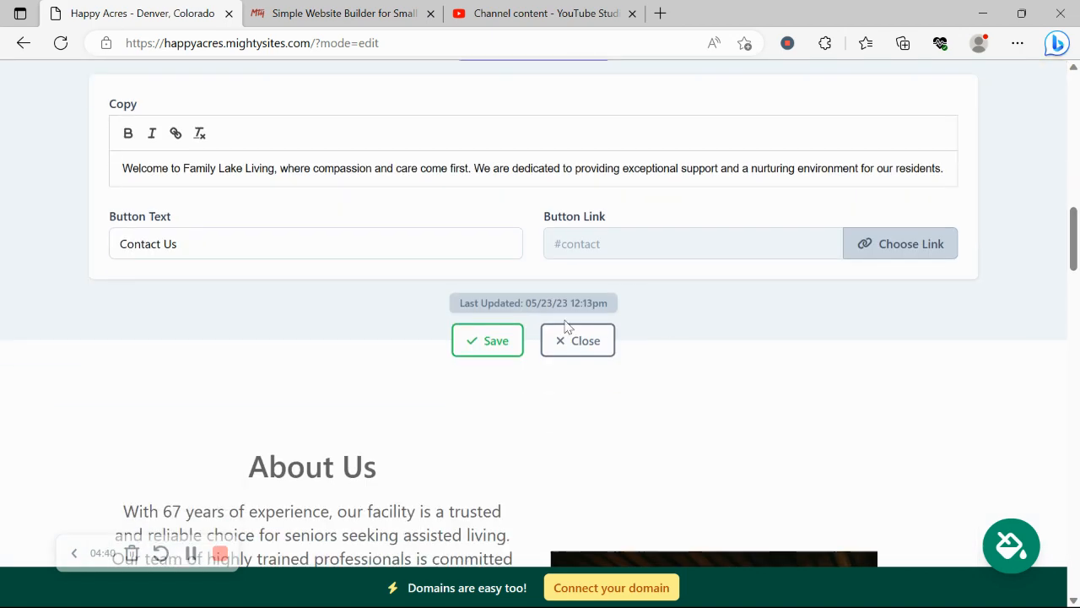
left_click(579, 341)
scroll(4, 228, "down", 3)
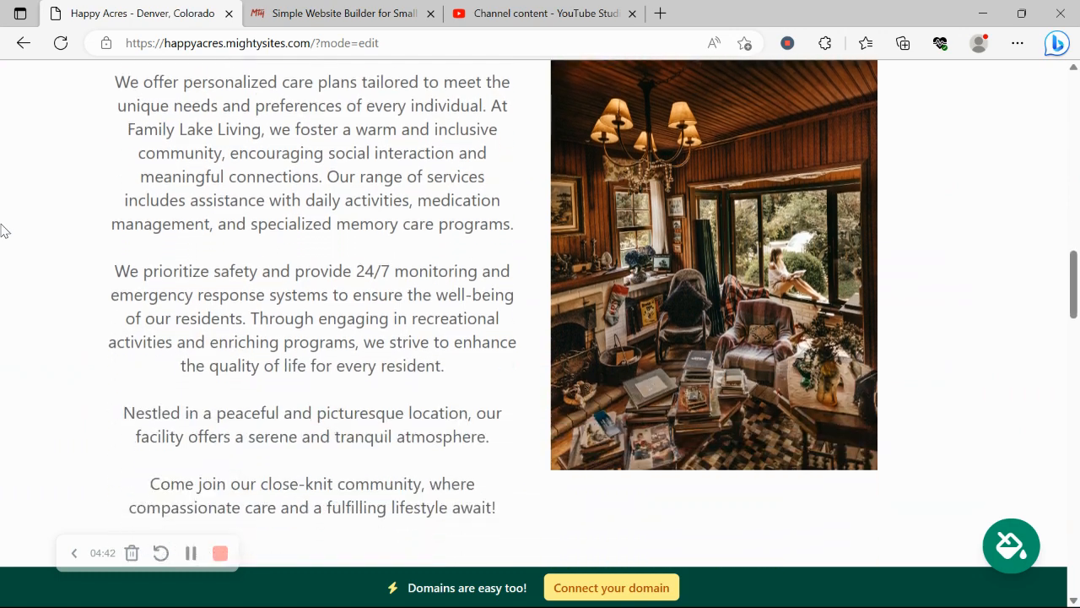
scroll(4, 229, "down", 9)
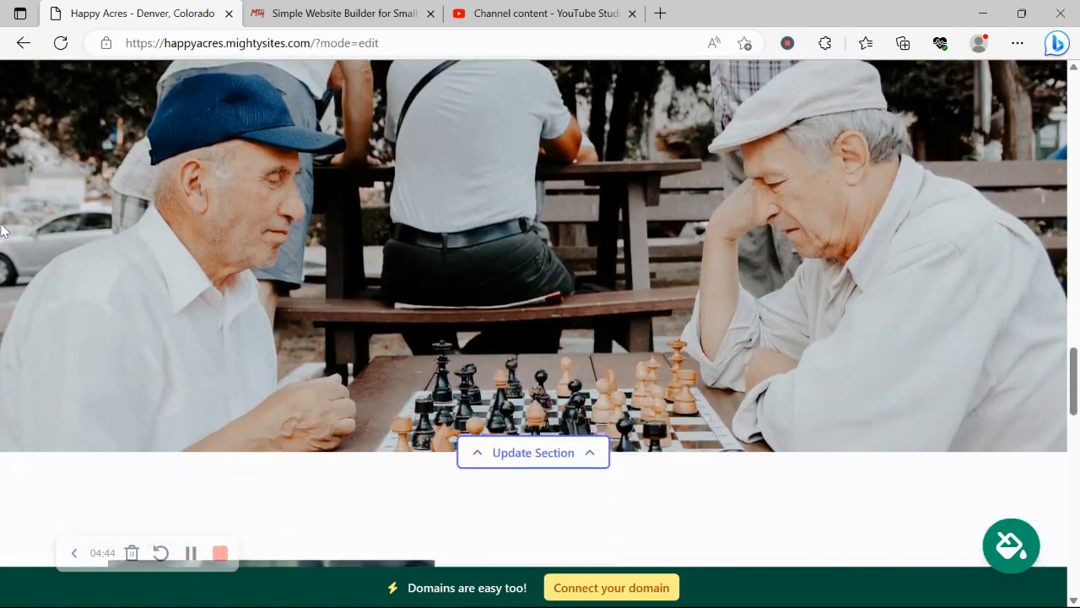
scroll(4, 229, "down", 7)
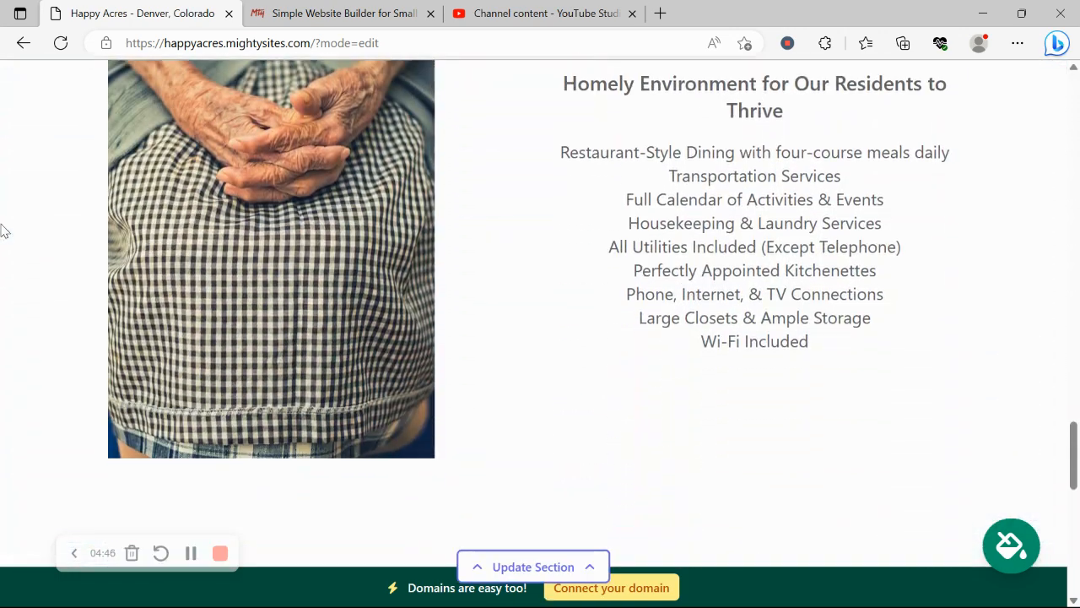
scroll(5, 229, "down", 6)
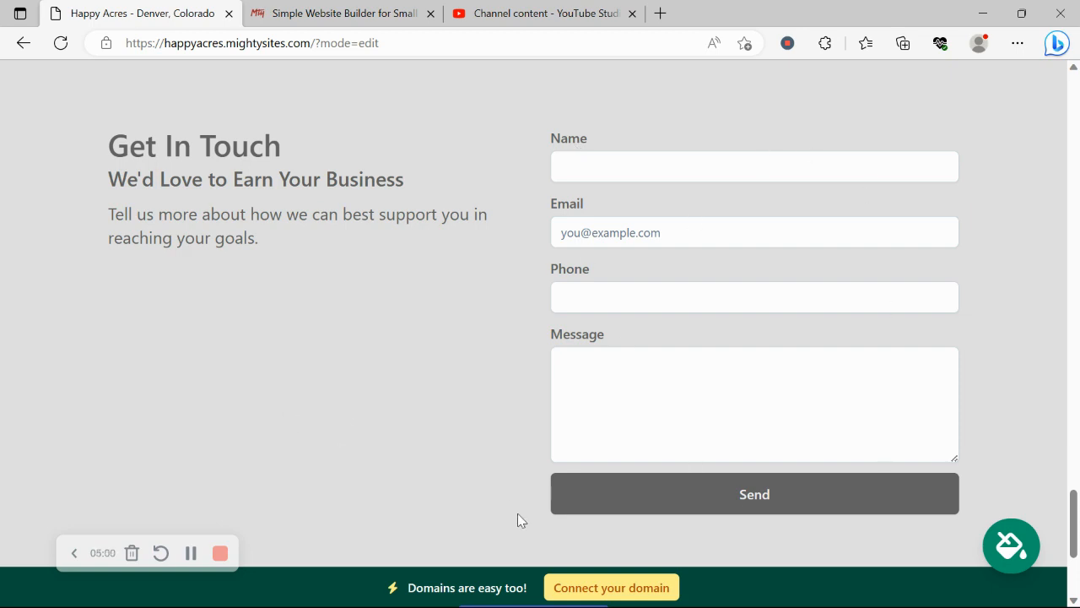
Check the domain connection page, return to the Happy Acres dashboard, and launch the live site
left_click(615, 588)
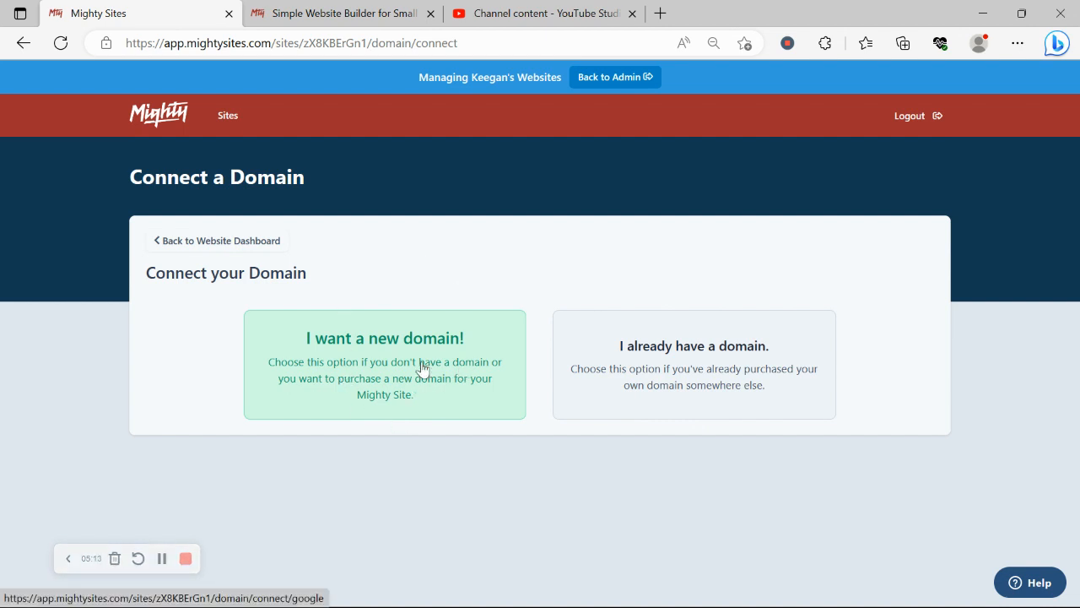
left_click(253, 242)
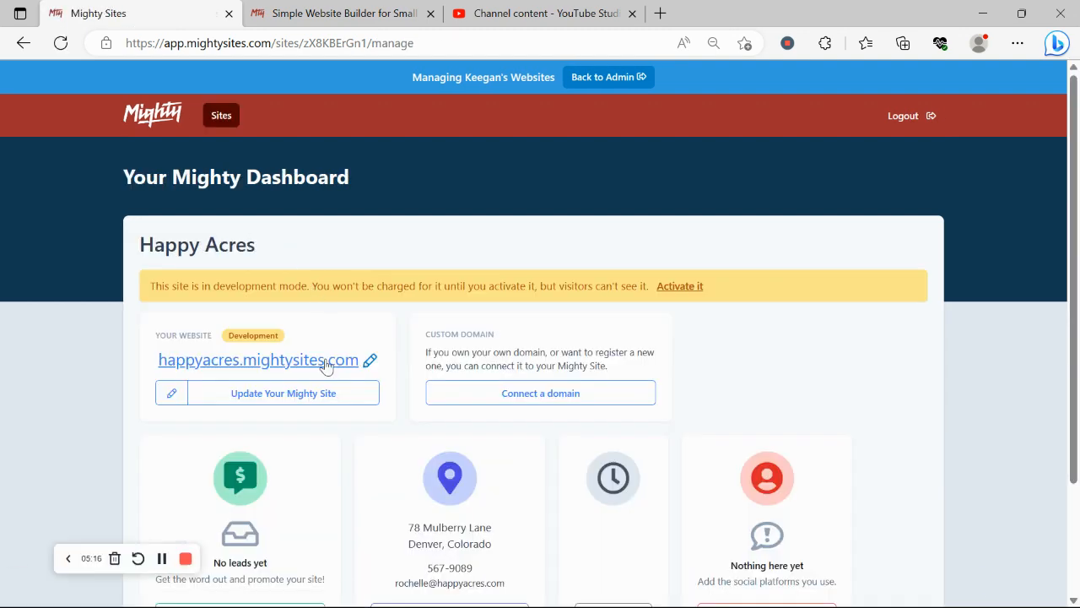
left_click(328, 364)
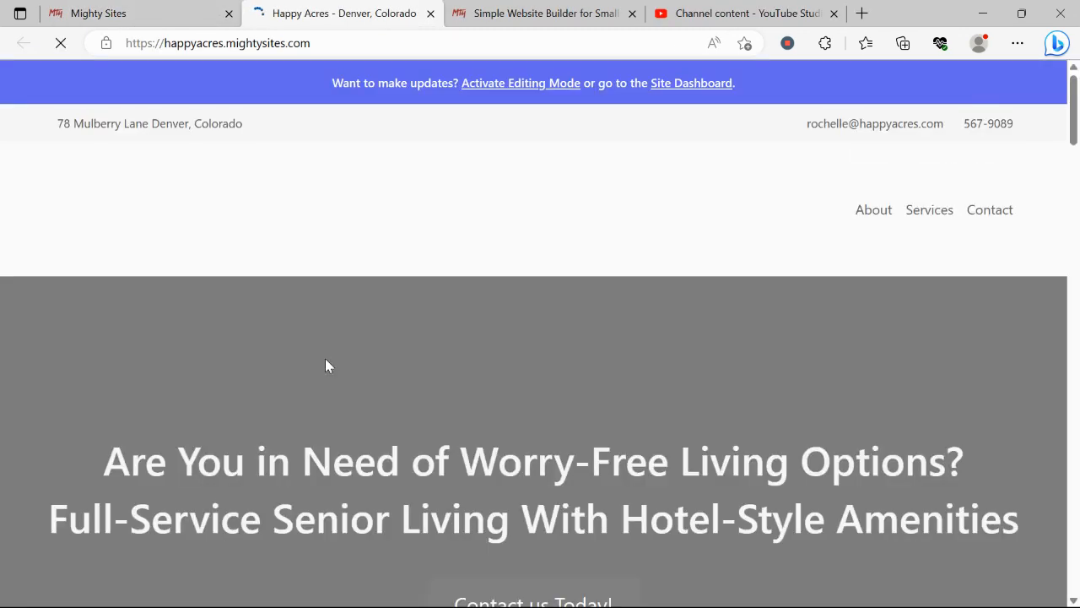
Scroll down happyacres.mightysites.com past the hero to the welcome text
scroll(327, 366, "down", 1)
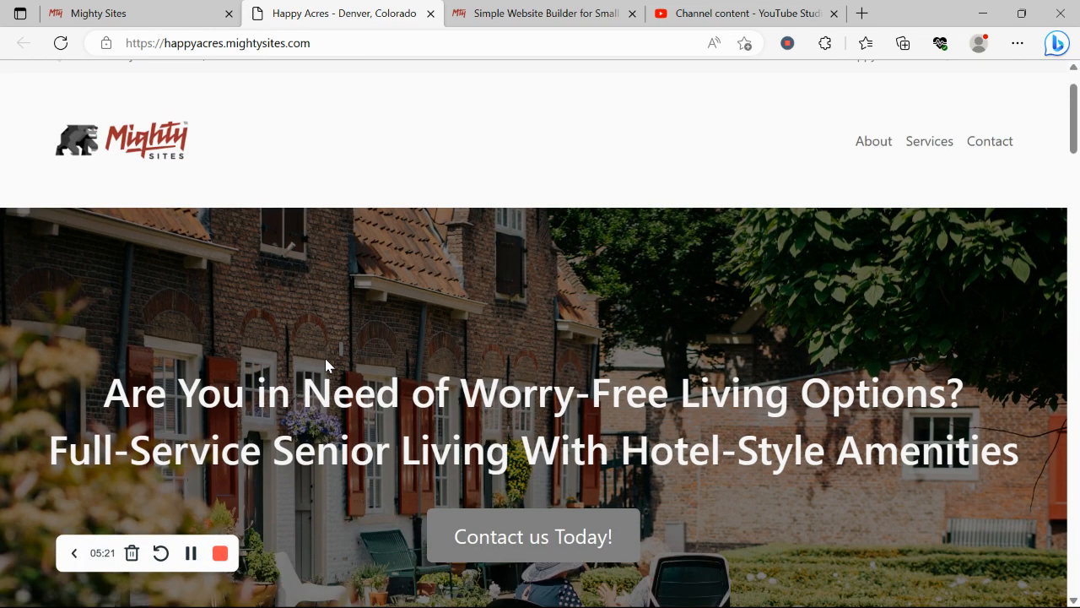
scroll(327, 365, "down", 1)
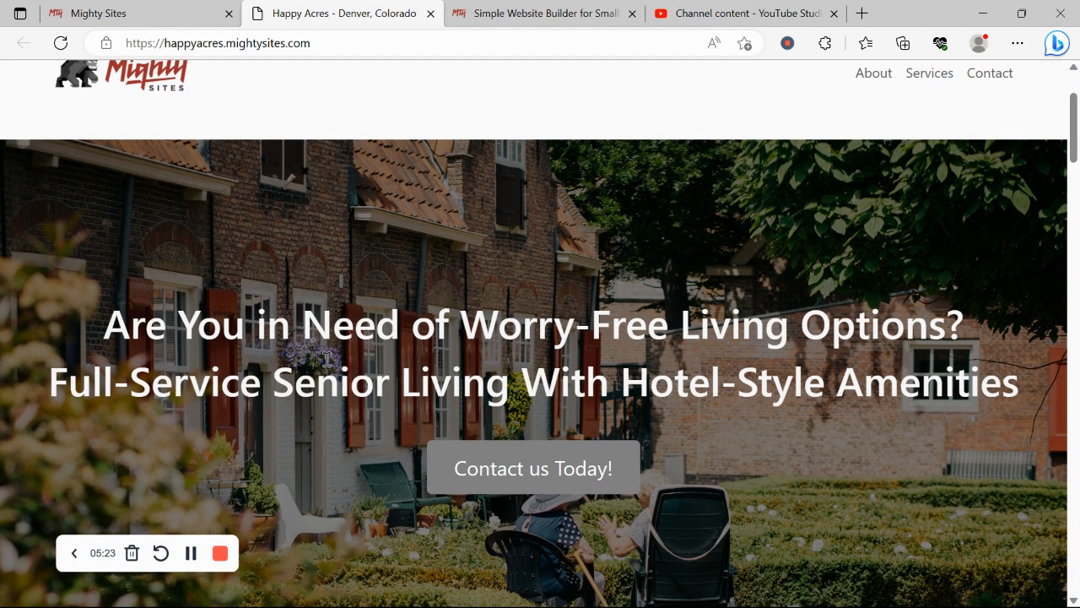
scroll(327, 363, "down", 2)
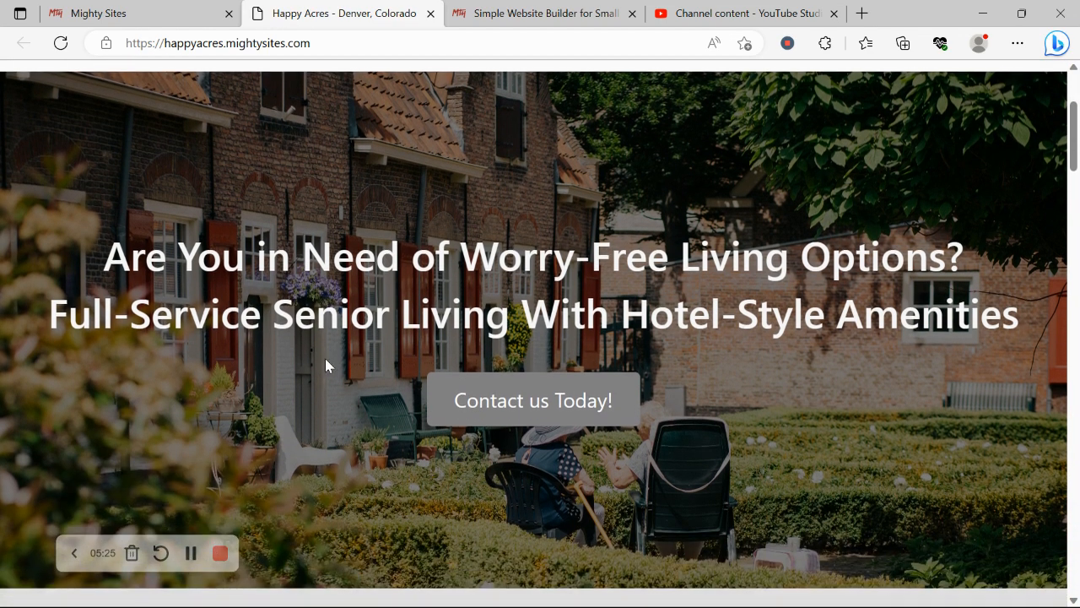
scroll(325, 363, "down", 1)
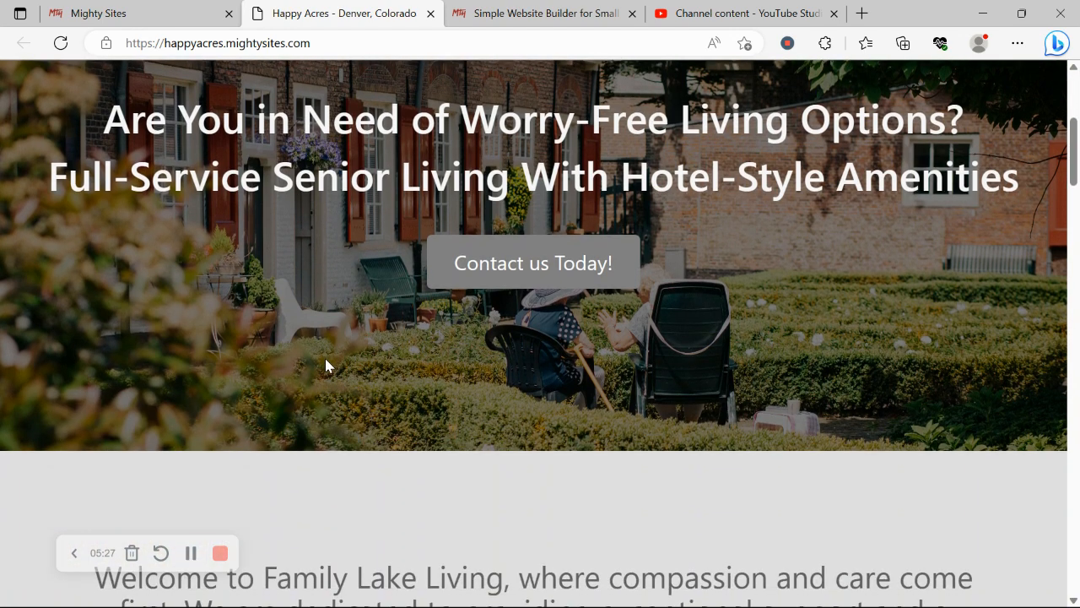